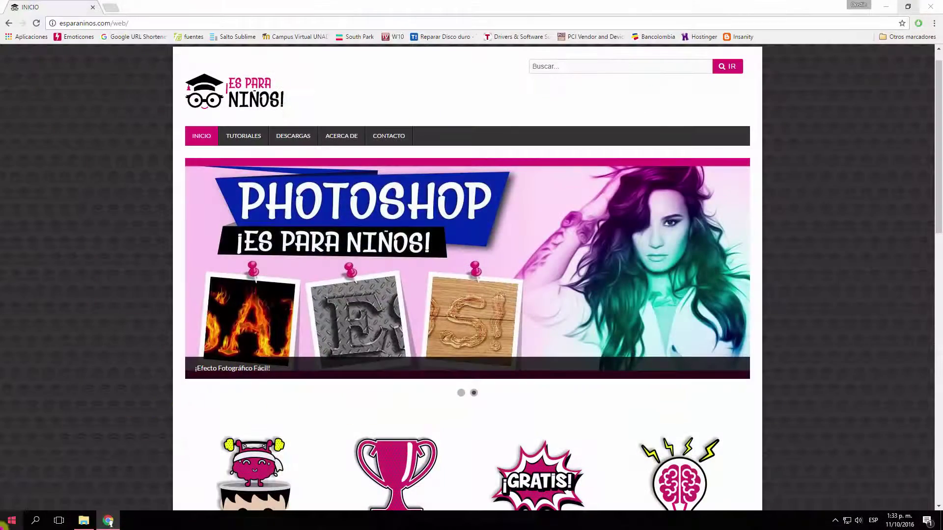
Step: Launch Adobe Photoshop CC from the Windows Start menu
left_click(4, 522)
left_click(170, 277)
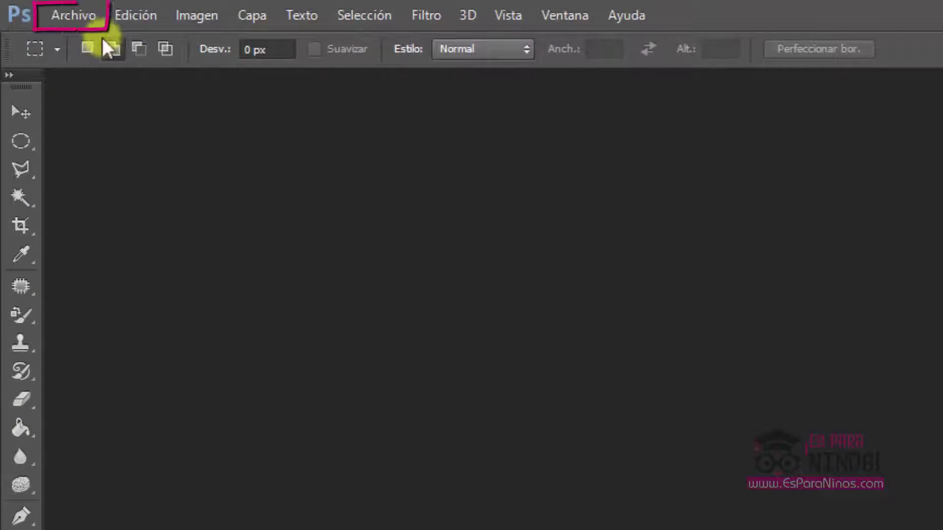
Step: Open mujer ojos claros.jpg and convert its locked Fondo background into editable layer Capa 0
left_click(72, 15)
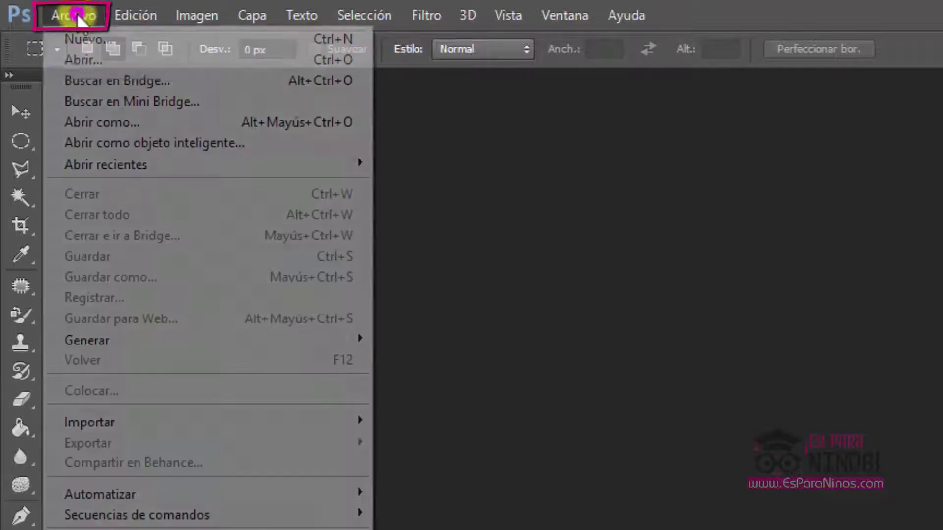
left_click(92, 55)
left_click(259, 373)
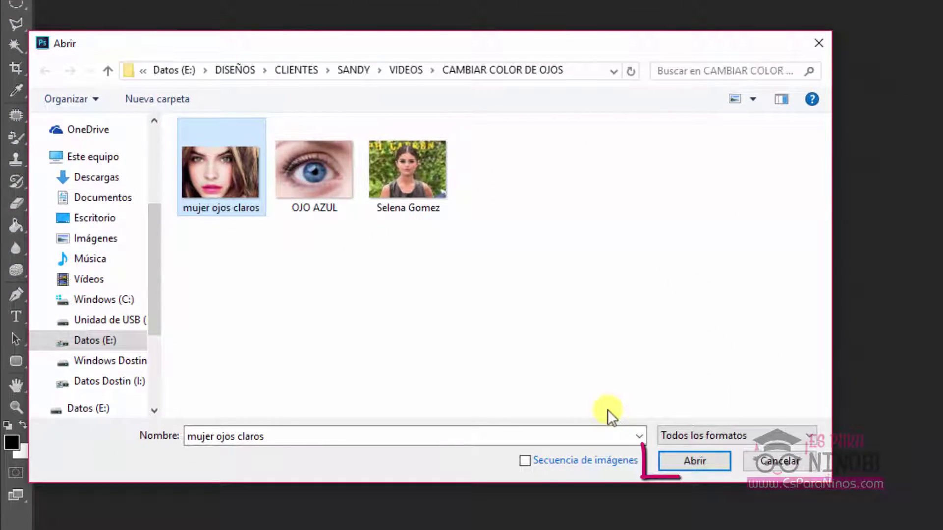
left_click(697, 457)
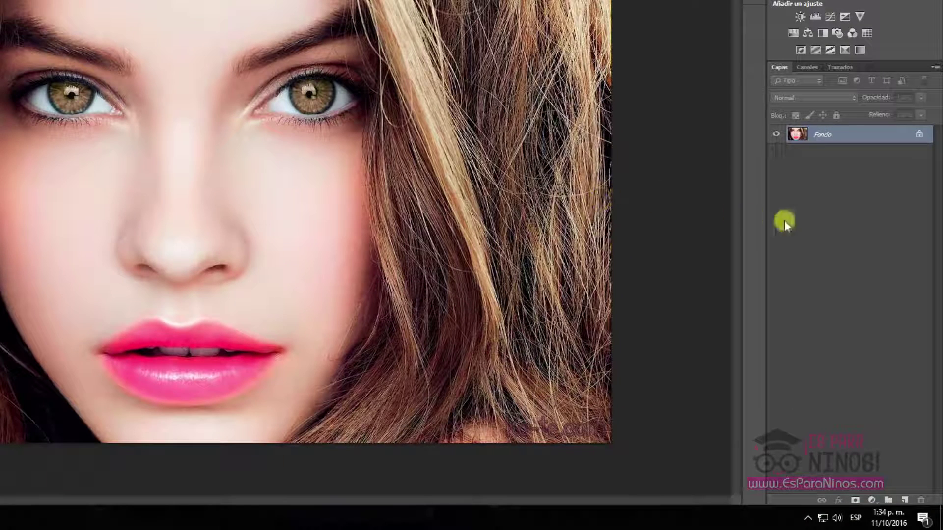
left_click(918, 136)
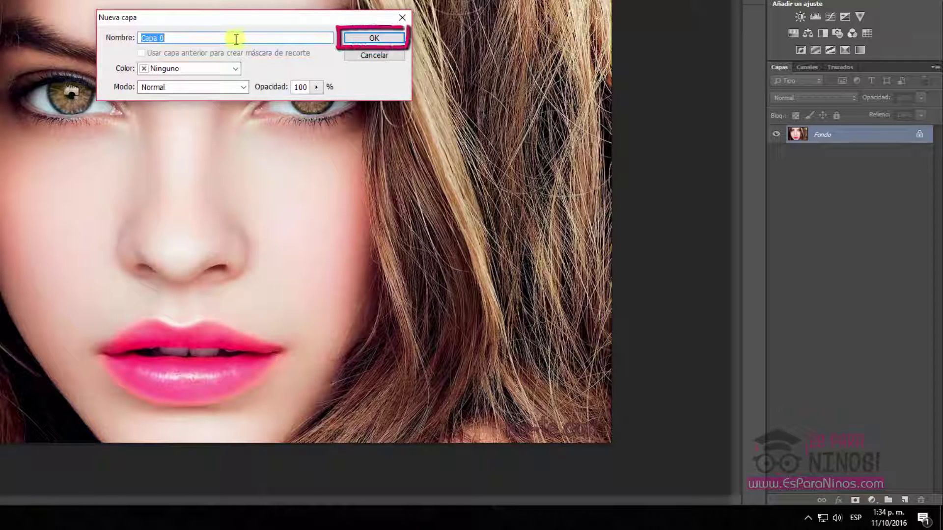
left_click(364, 38)
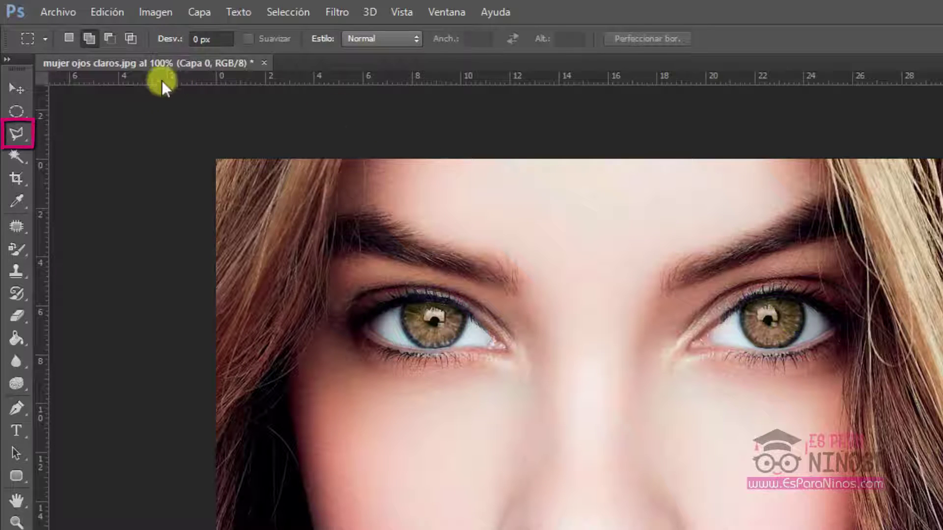
Step: Outline the iris on the photo's right with the Polygonal Lasso tool
left_click_drag(16, 138, 98, 149)
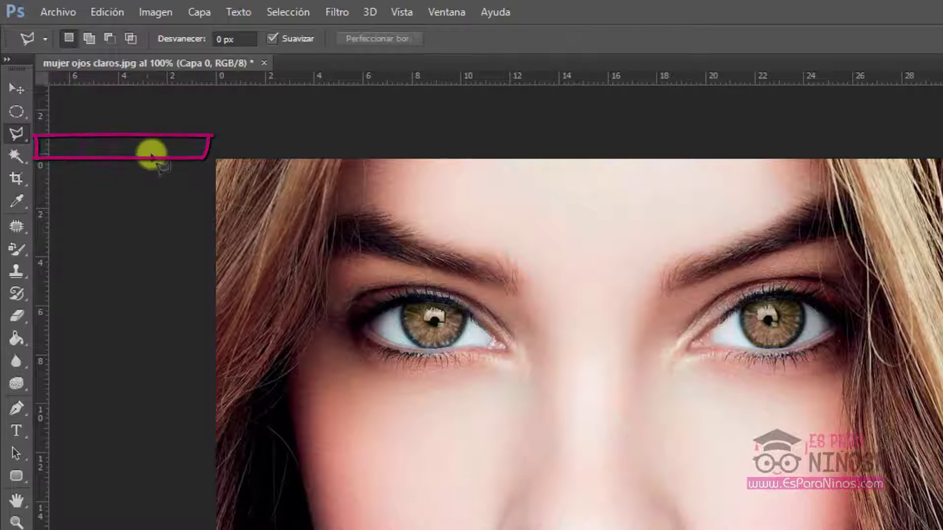
left_click(740, 319)
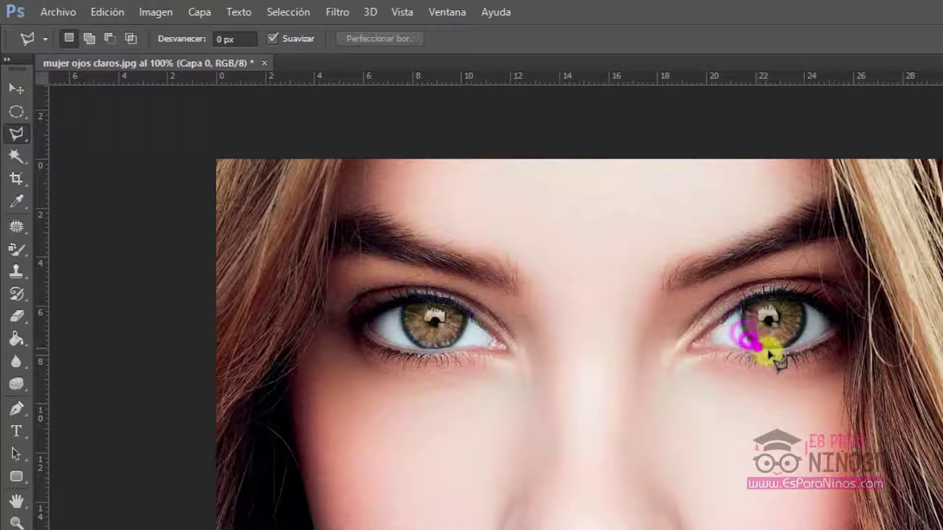
left_click(788, 344)
left_click(808, 332)
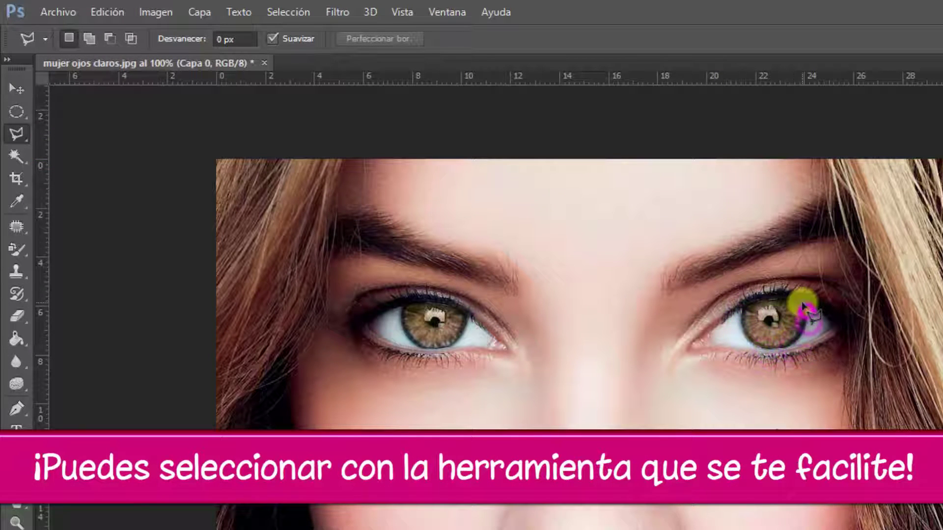
left_click(783, 295)
left_click(742, 310)
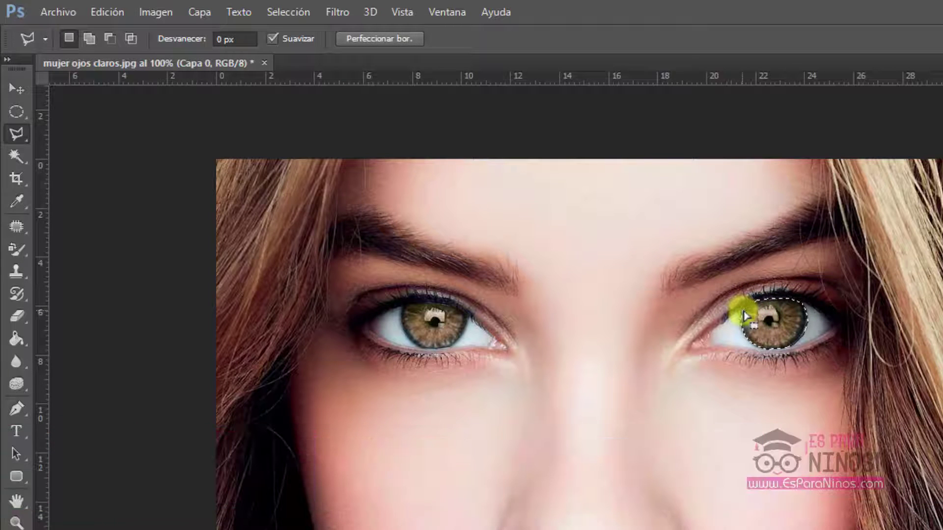
Step: Add the left iris to the selection by outlining it in Add to Selection mode
left_click(87, 40)
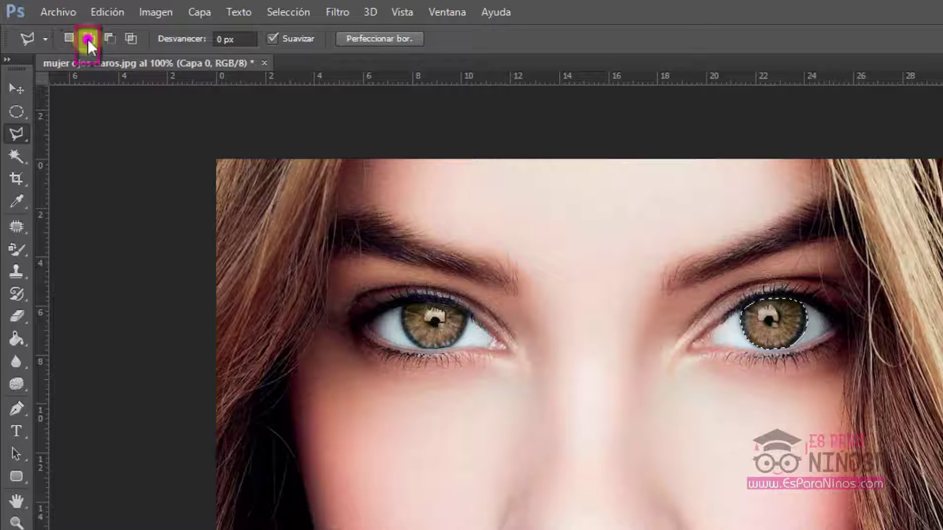
left_click(400, 311)
left_click(399, 322)
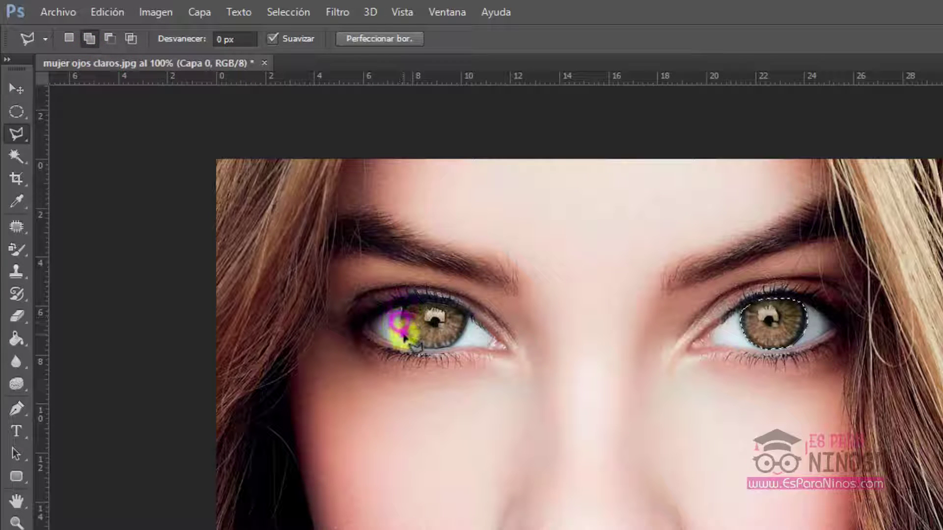
left_click(404, 344)
left_click(428, 355)
left_click(459, 340)
left_click(470, 322)
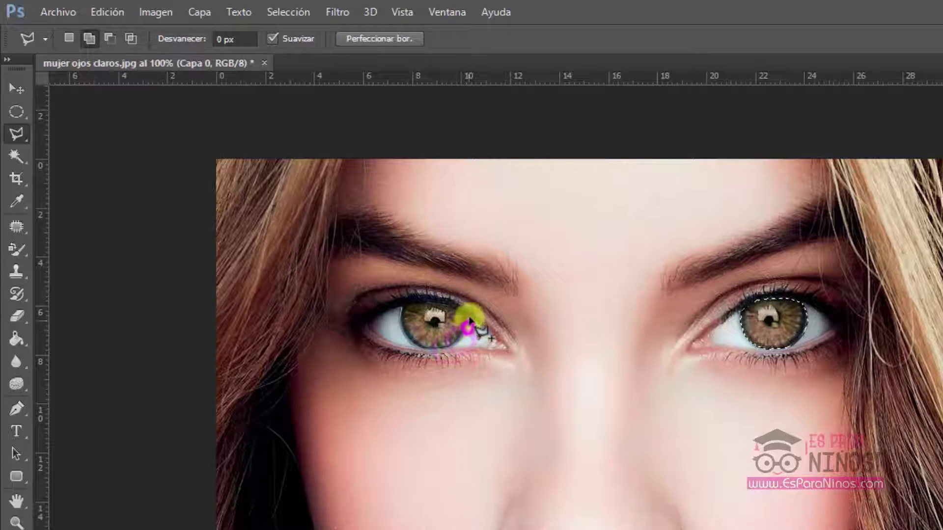
left_click(432, 302)
left_click(406, 310)
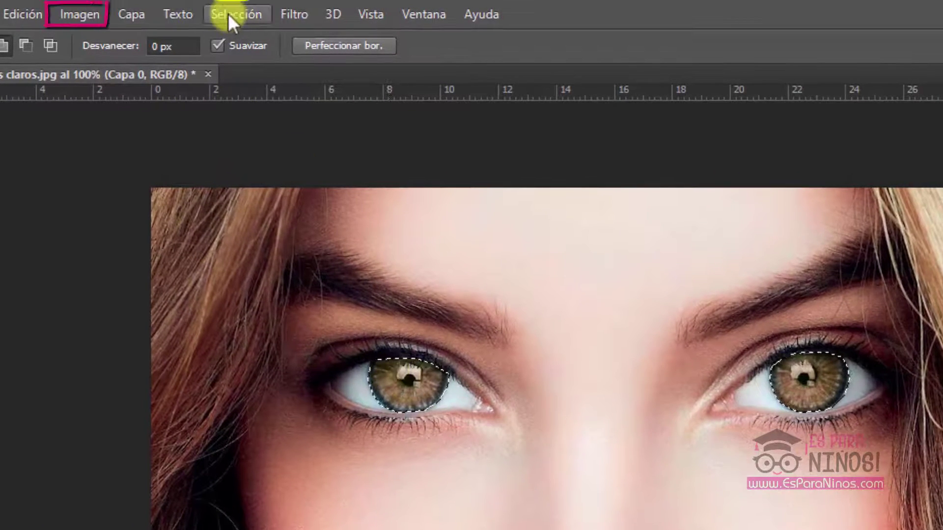
Step: Apply Hue/Saturation to the irises with Hue -180, Saturation 0 and Lightness 0
left_click(83, 14)
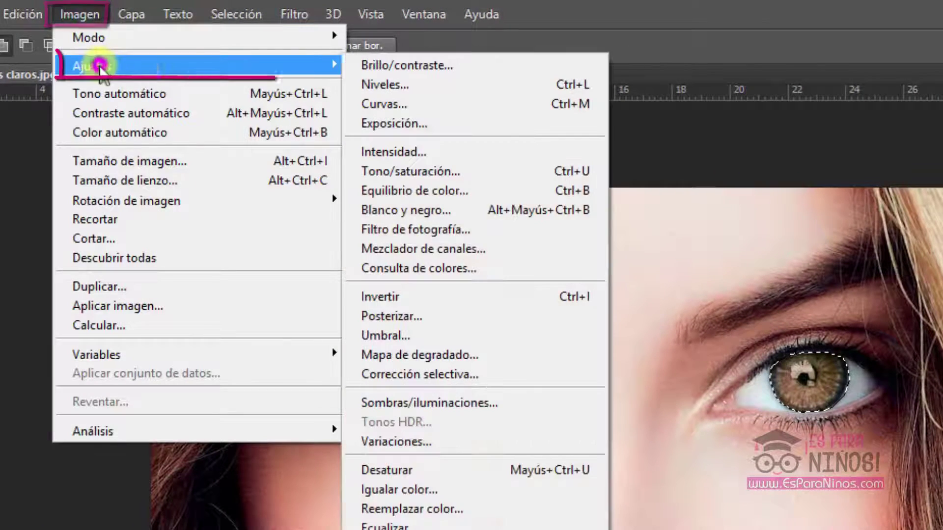
mouse_move(92, 66)
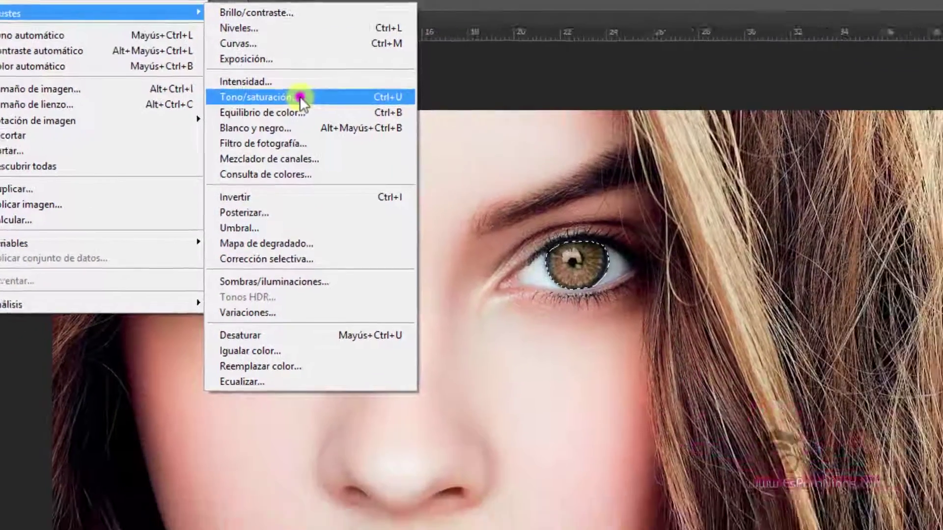
left_click(461, 173)
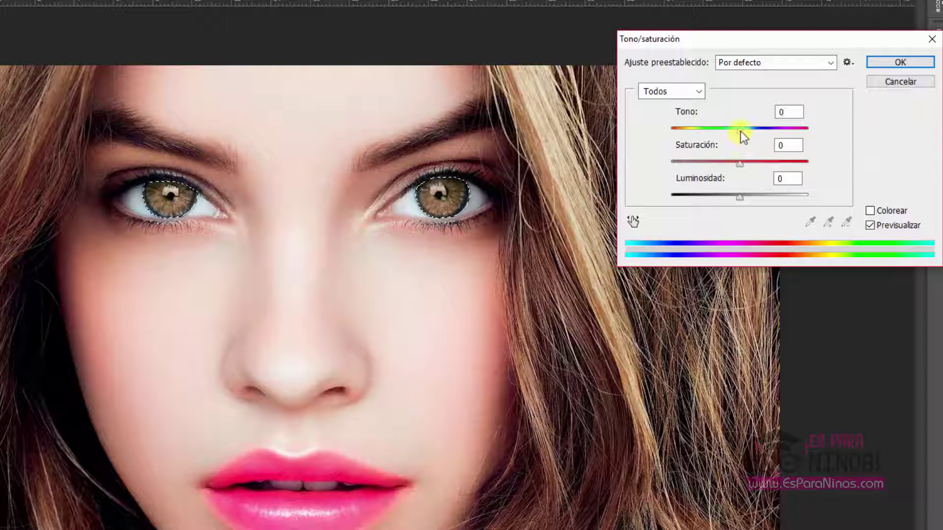
mouse_move(741, 131)
left_mouse_down()
mouse_move(687, 124)
mouse_move(667, 137)
left_mouse_up()
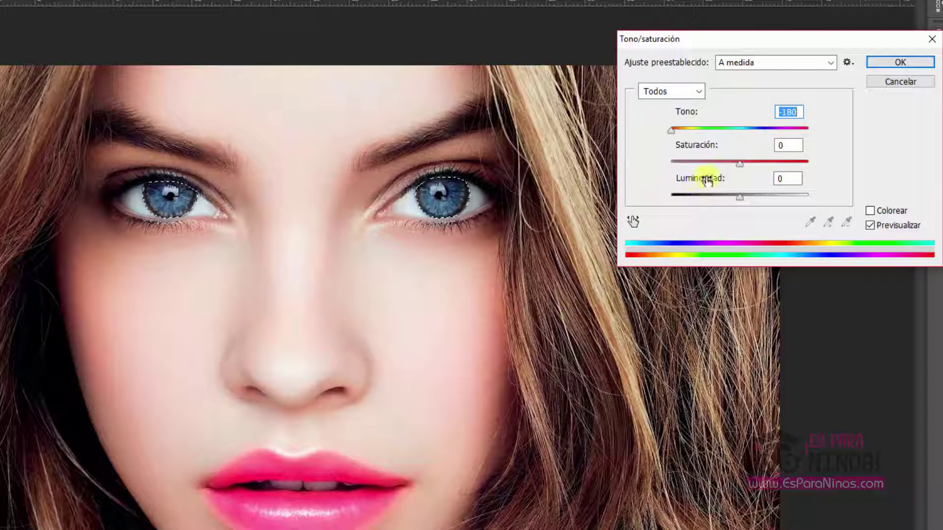
left_click_drag(738, 164, 786, 172)
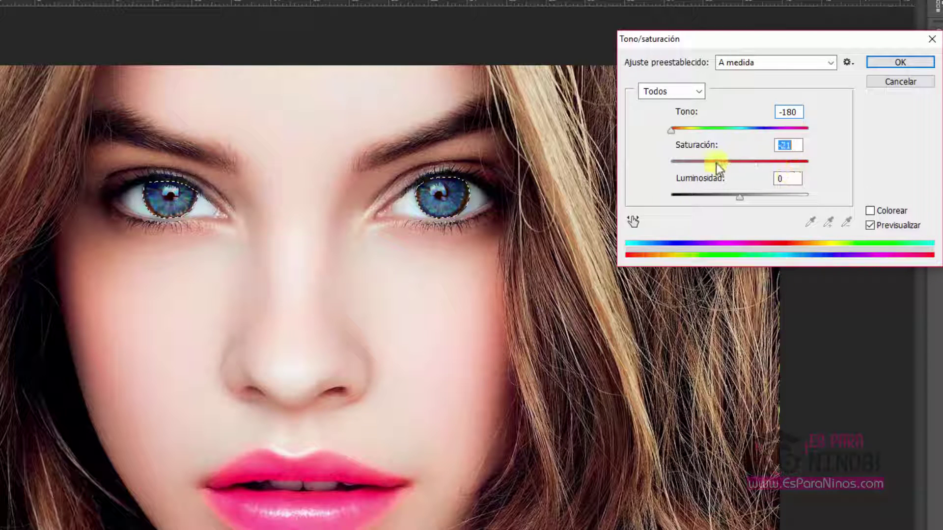
left_click_drag(712, 167, 711, 167)
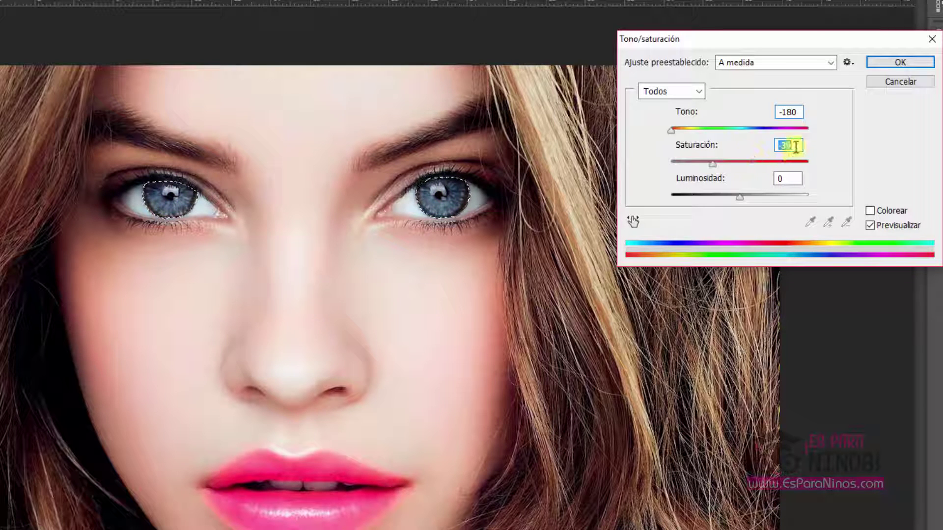
type("0")
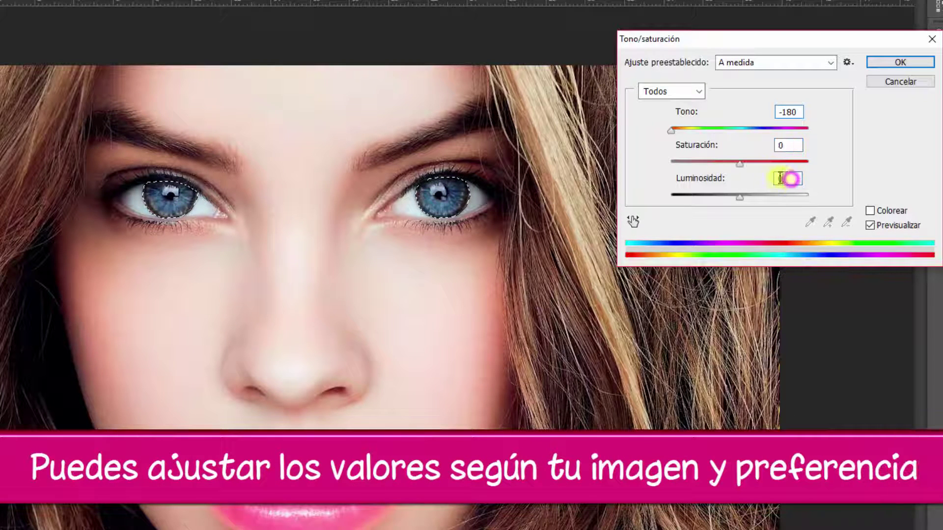
mouse_move(738, 196)
left_mouse_down()
mouse_move(770, 196)
mouse_move(716, 196)
mouse_move(763, 192)
left_mouse_up()
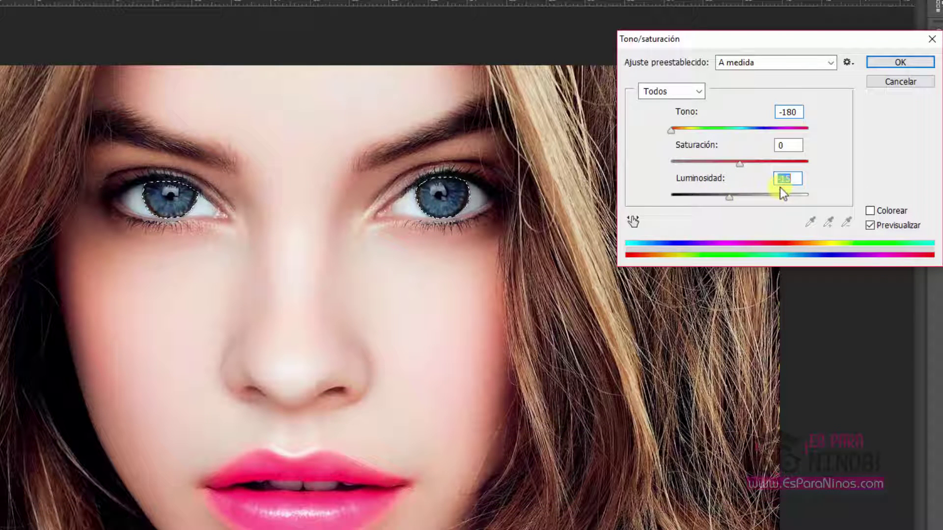
type("0")
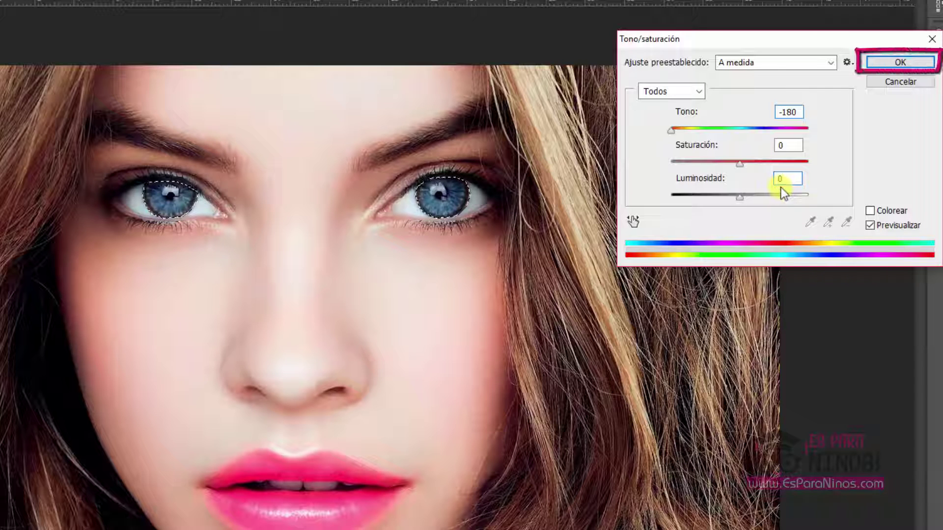
left_click(900, 61)
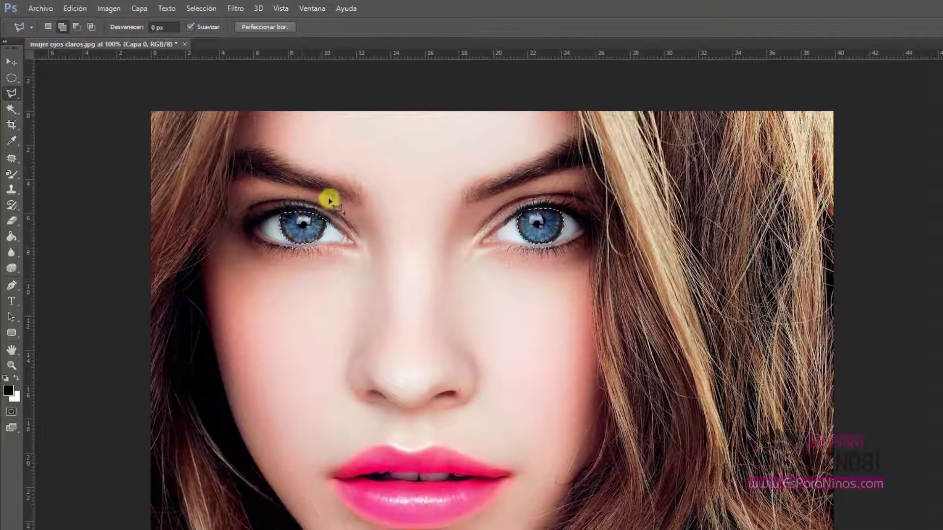
Step: Clear the selection around the eyes and switch to the Move tool
left_click(199, 8)
left_click(210, 33)
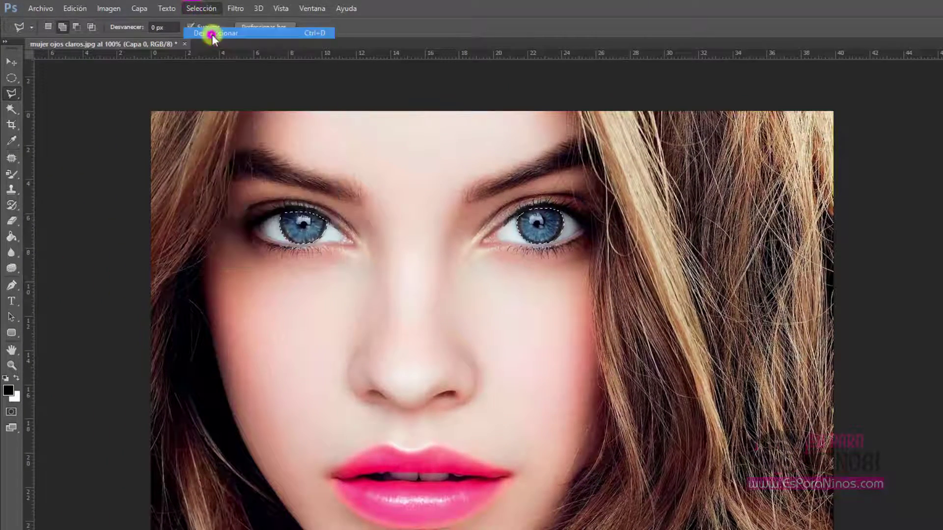
key("v")
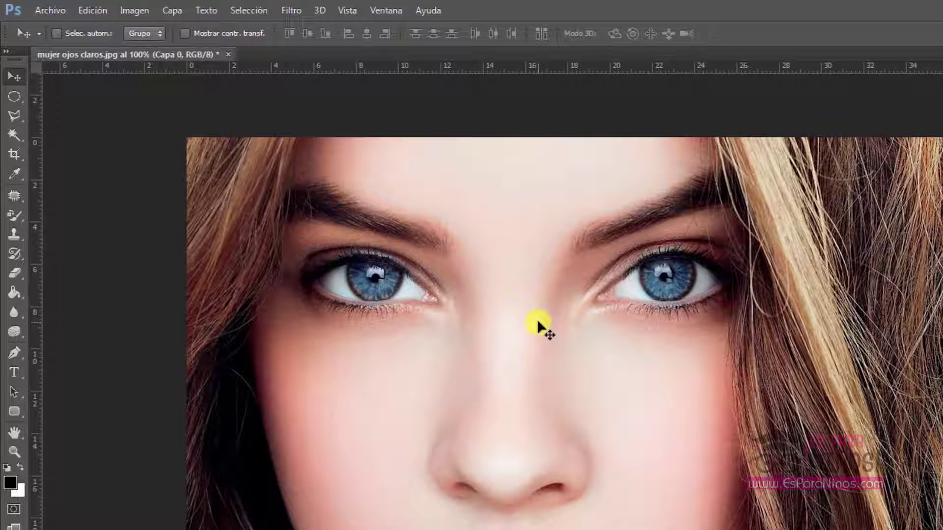
Step: Open the second woman's portrait, dismissing the missing-profile warning
left_click(50, 10)
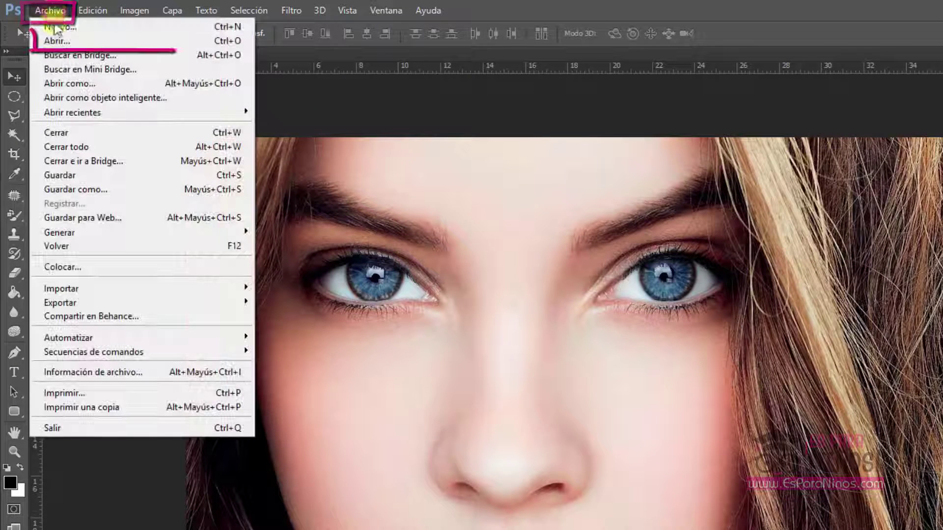
left_click(57, 41)
left_click(367, 228)
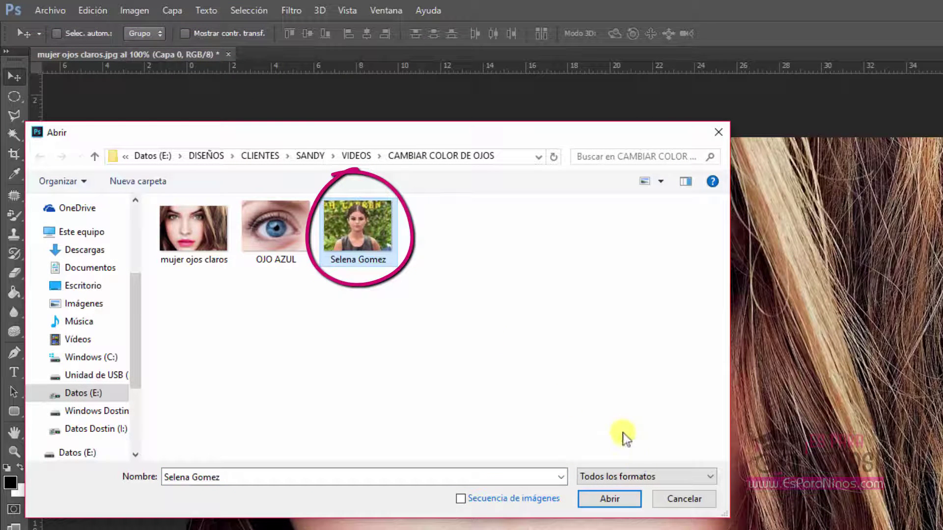
left_click(603, 499)
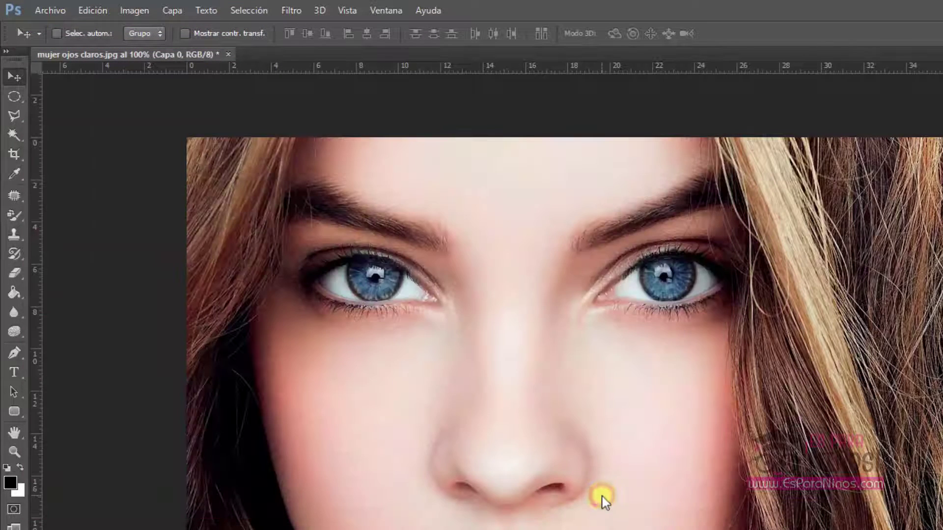
left_click(650, 312)
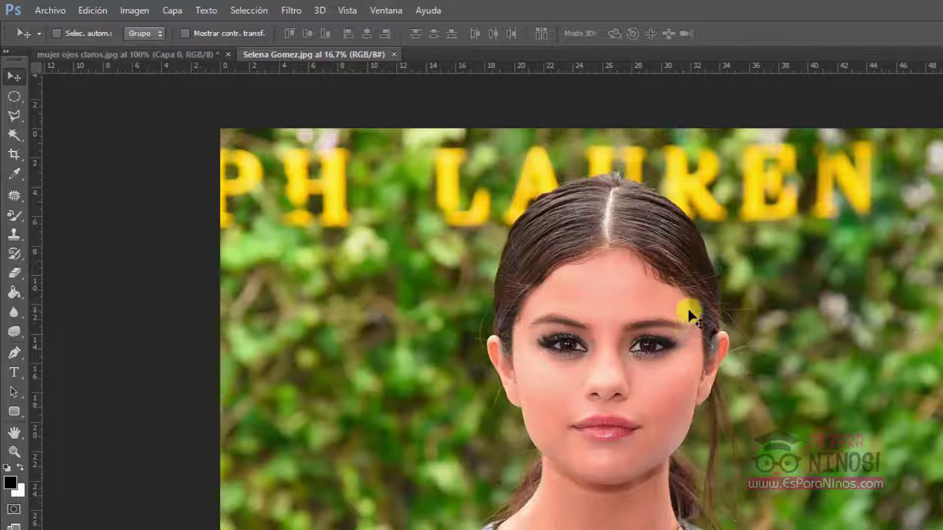
Step: Place the OJO AZUL image into the portrait, commit it, and rasterize the OJO AZUL layer
left_click(51, 11)
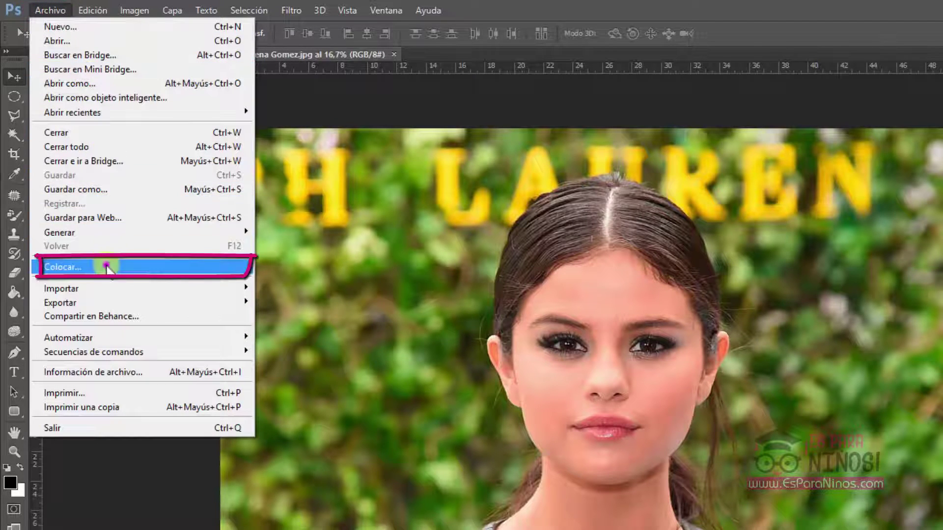
left_click(106, 265)
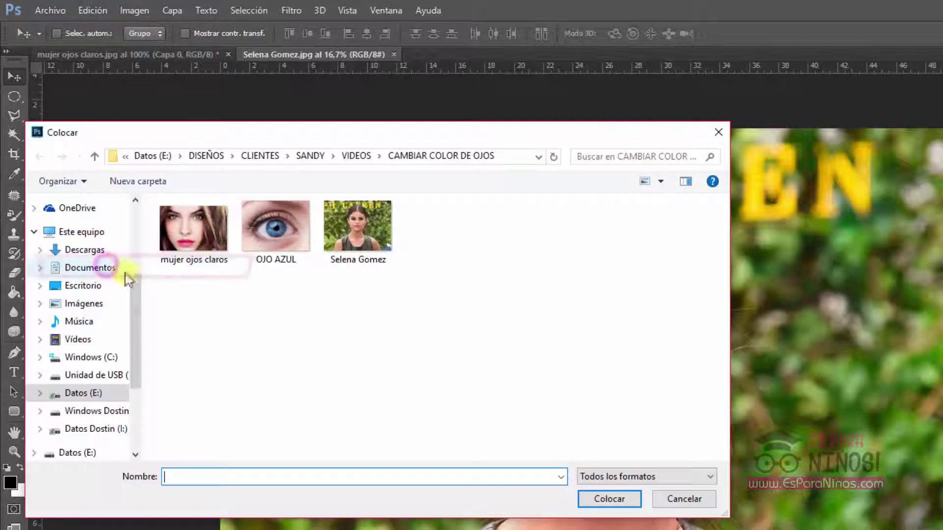
left_click(276, 225)
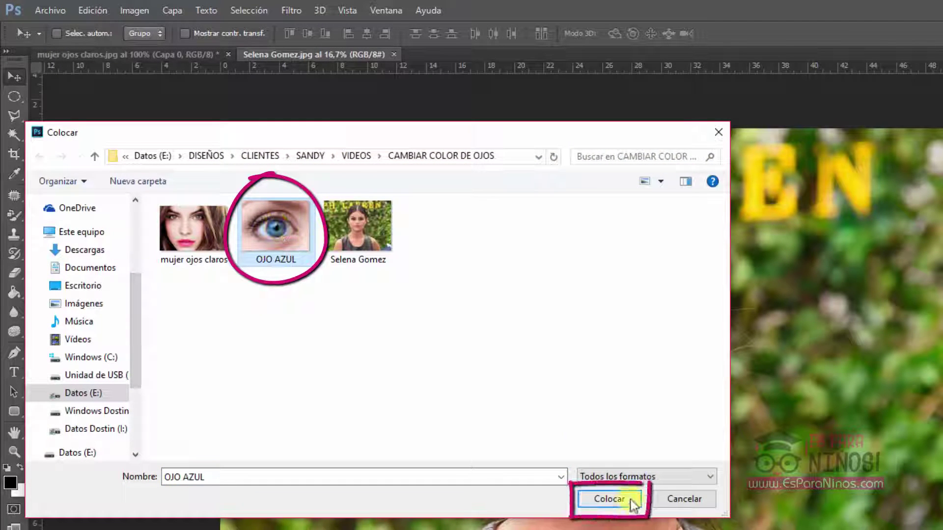
left_click(609, 499)
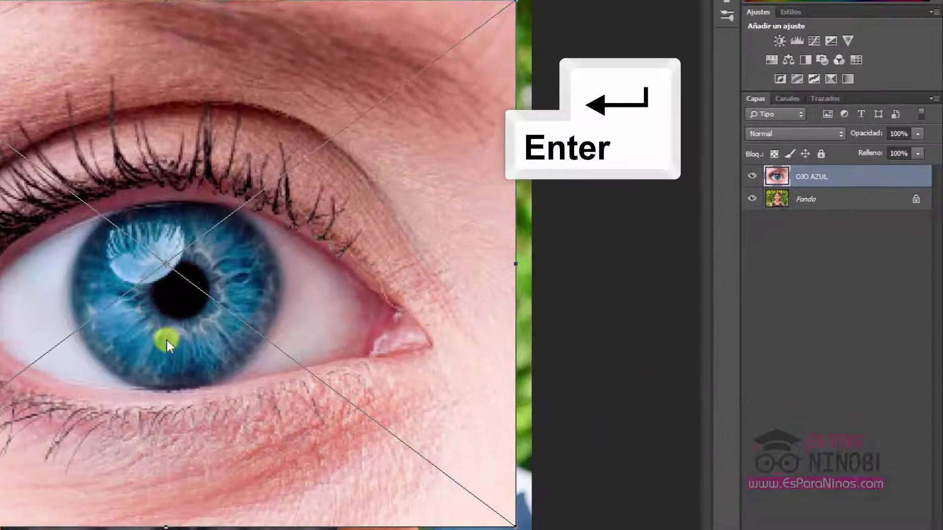
key("Return")
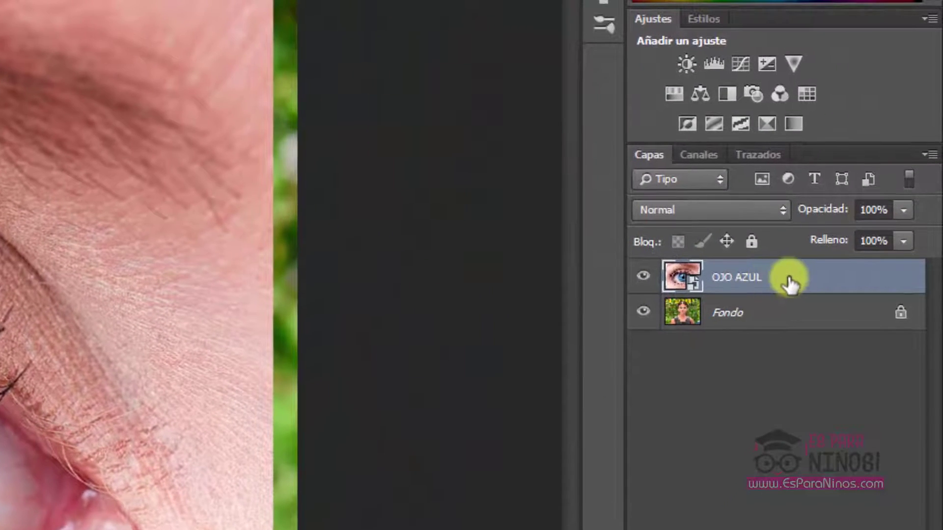
right_click(785, 275)
left_click(582, 288)
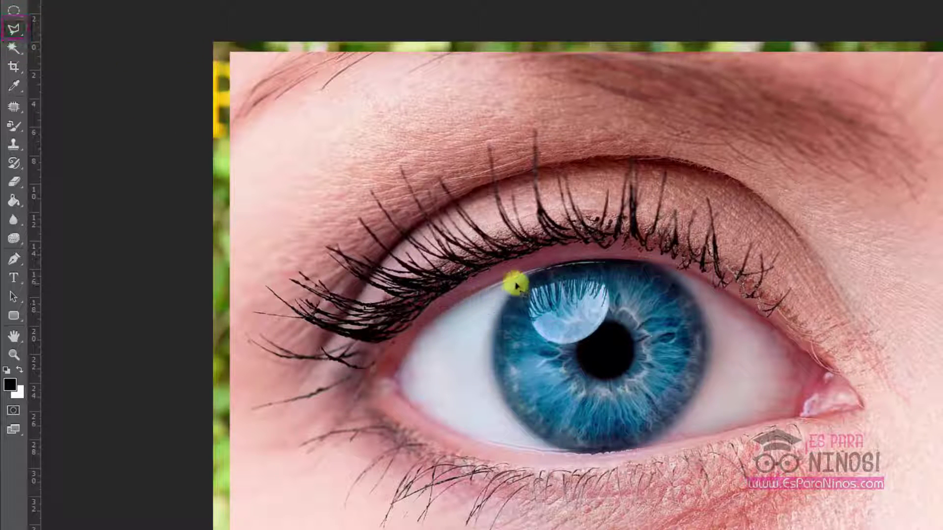
Step: Trace the blue iris with the Polygonal Lasso, then invert the selection to everything around it
left_click(495, 311)
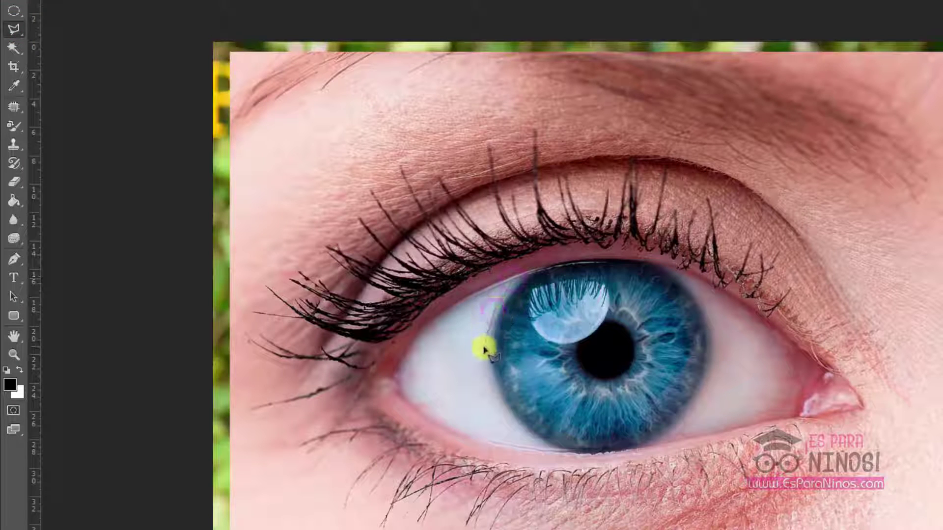
left_click(483, 347)
left_click(490, 382)
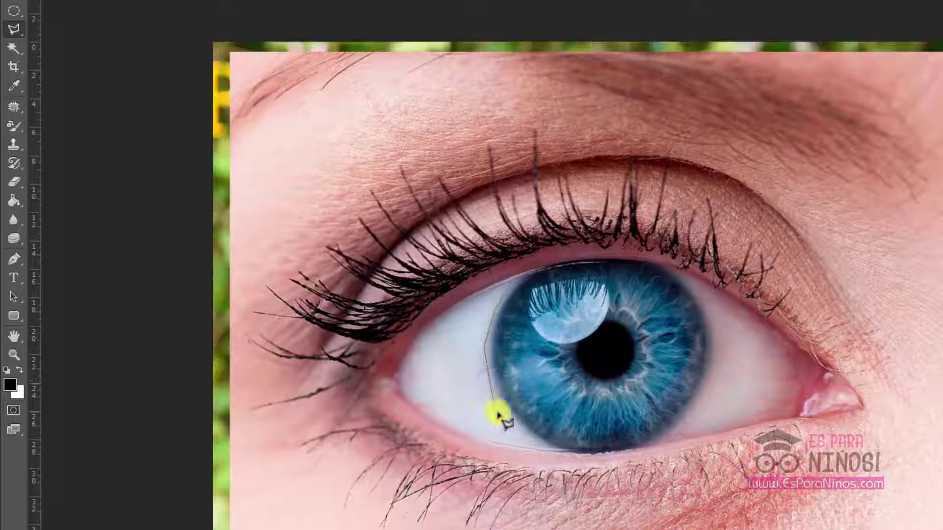
left_click(526, 437)
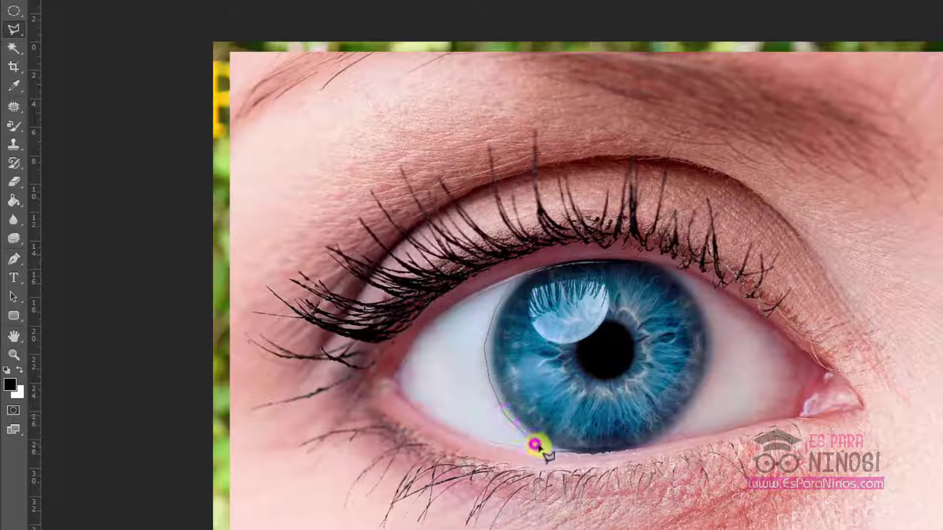
left_click(564, 452)
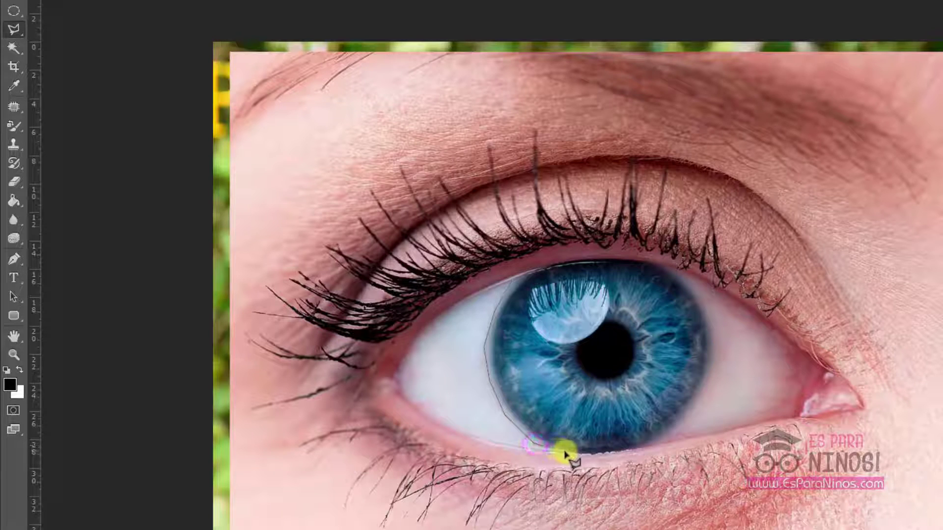
left_click(627, 447)
left_click(686, 416)
left_click(716, 341)
left_click(712, 311)
left_click(693, 284)
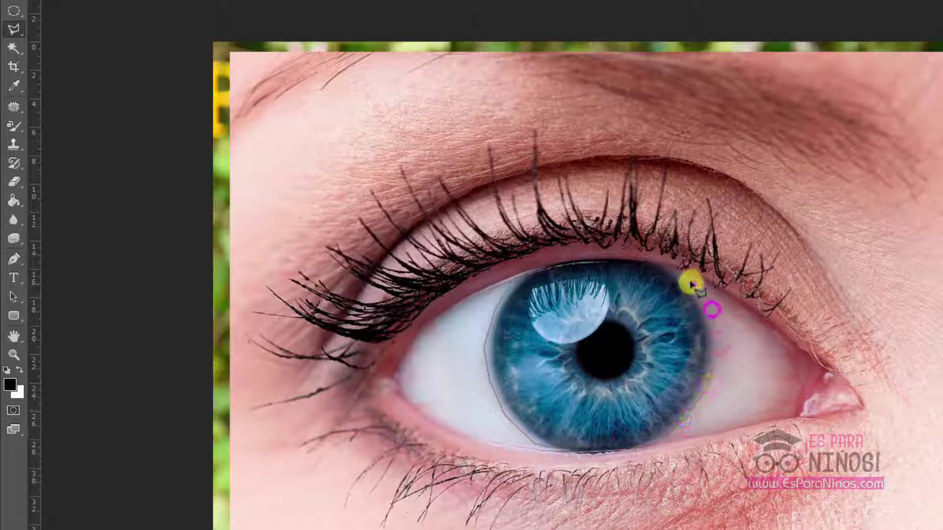
left_click(659, 263)
left_click(613, 259)
left_click(545, 268)
left_click(511, 276)
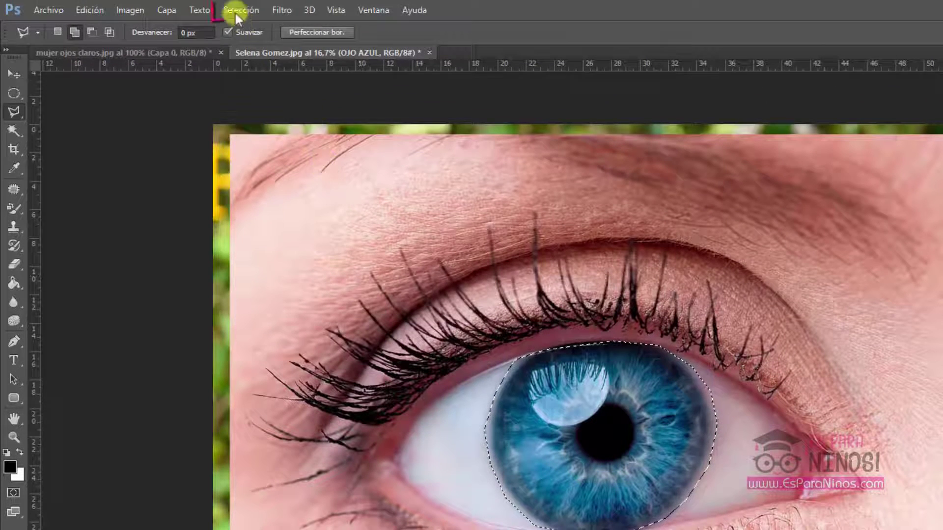
left_click(238, 14)
left_click(249, 64)
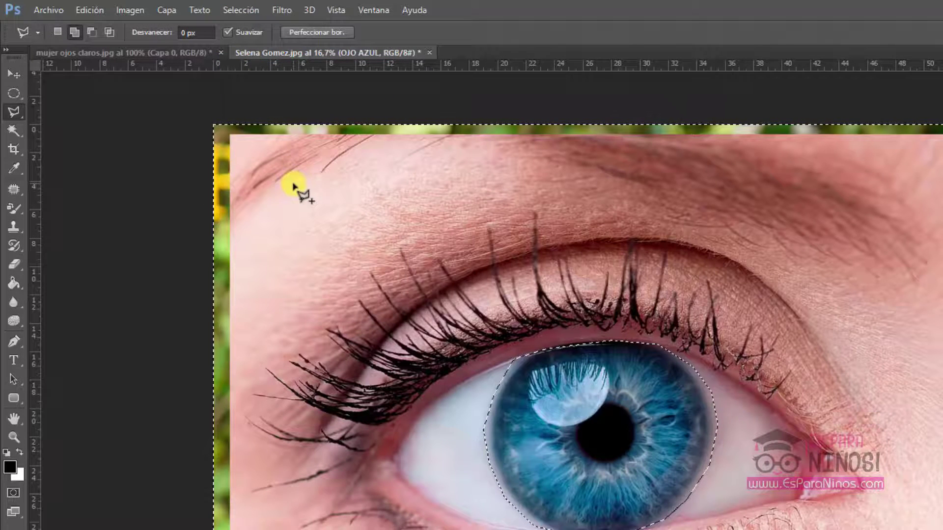
Step: Delete everything around the blue iris on OJO AZUL and clear the selection
key("Delete")
left_click(240, 10)
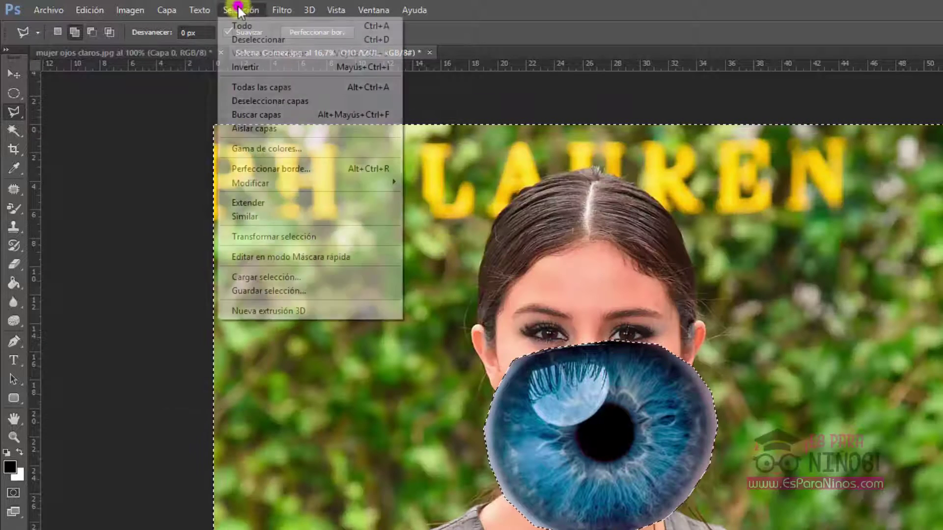
left_click(249, 38)
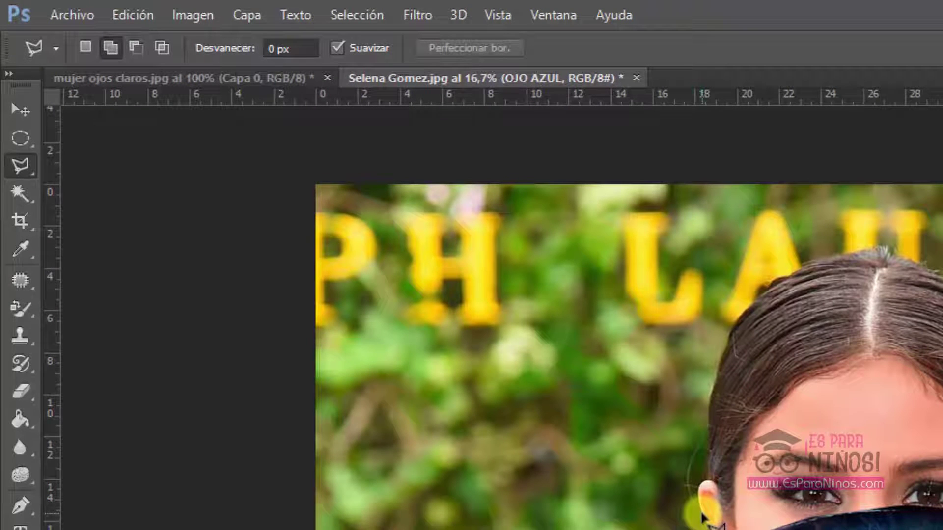
left_click(142, 14)
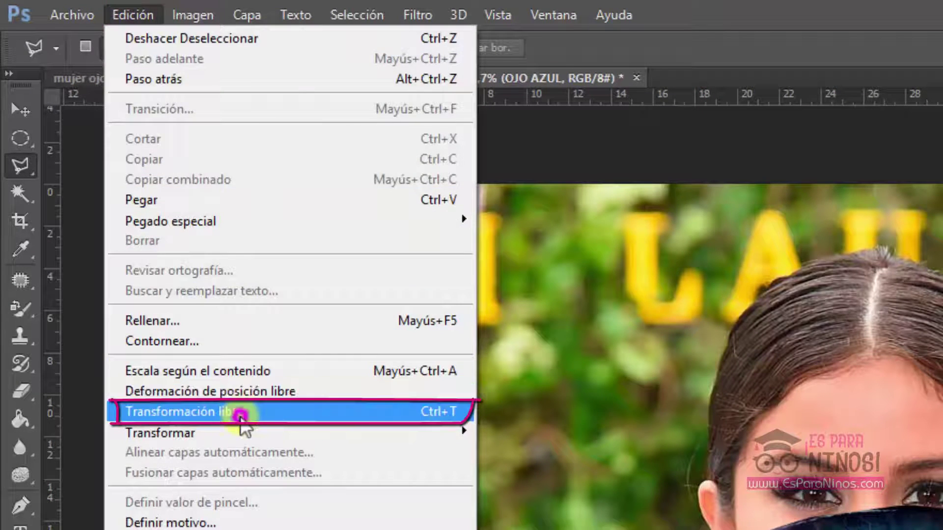
Step: Scale the blue iris down proportionally and position it over the woman's left eye
left_click(240, 412)
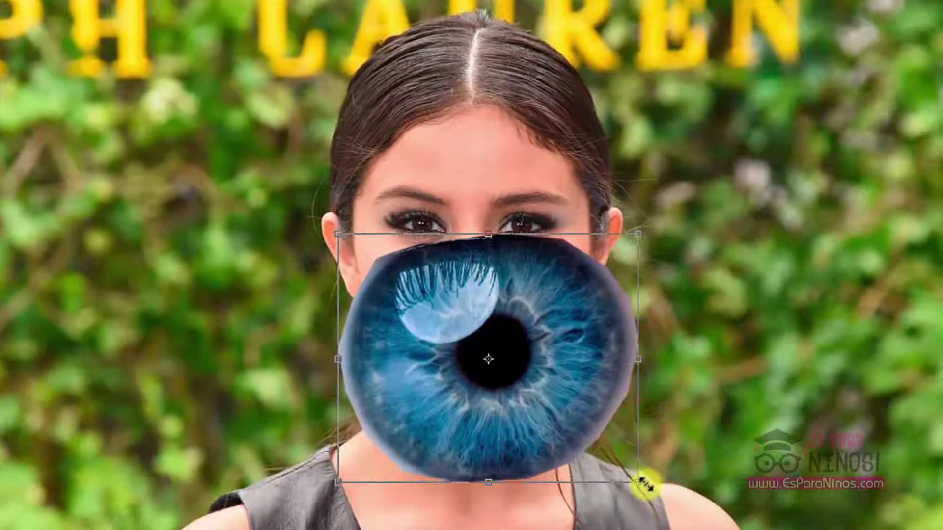
key("shift")
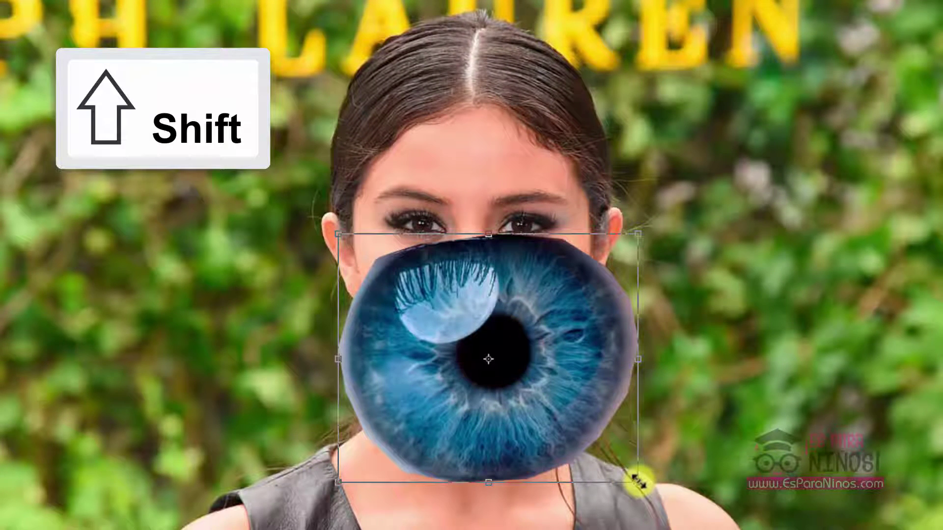
mouse_move(637, 481)
left_mouse_down()
mouse_move(394, 323)
mouse_move(432, 266)
left_mouse_up()
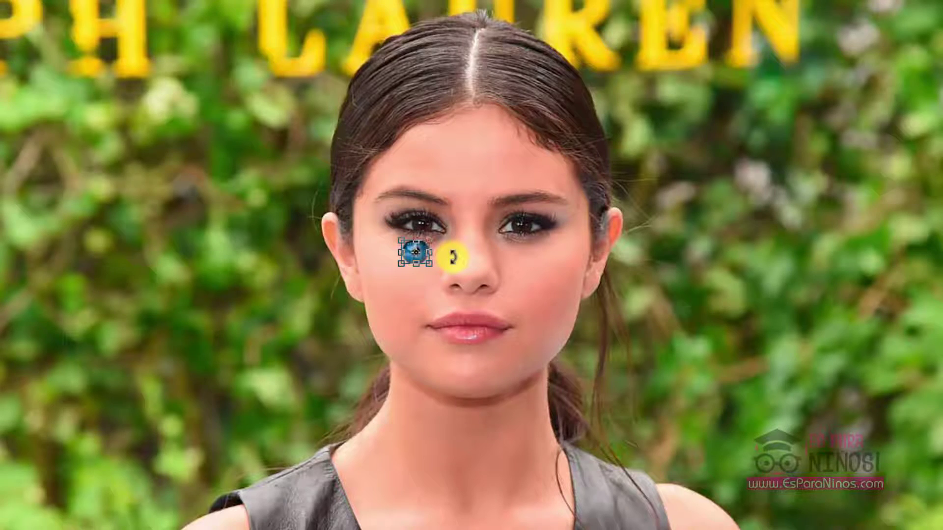
key("ctrl+plus")
key("ctrl+plus")
key("ctrl+plus")
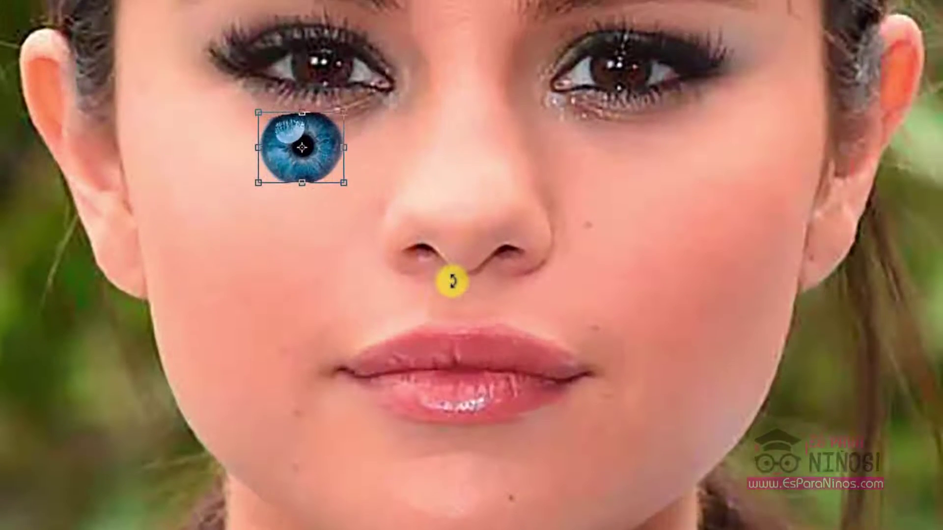
left_click_drag(451, 281, 450, 350)
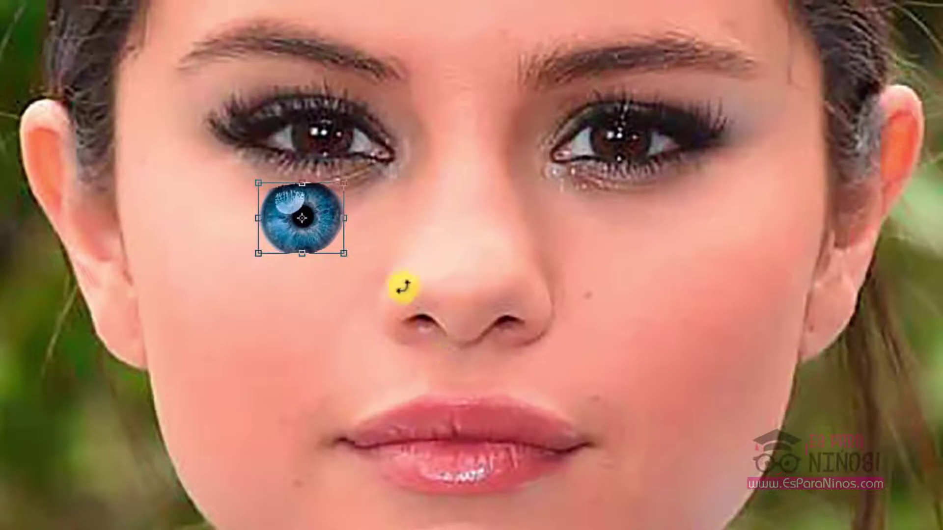
mouse_move(343, 253)
left_mouse_down()
mouse_move(326, 246)
mouse_move(343, 143)
mouse_move(342, 161)
left_mouse_up()
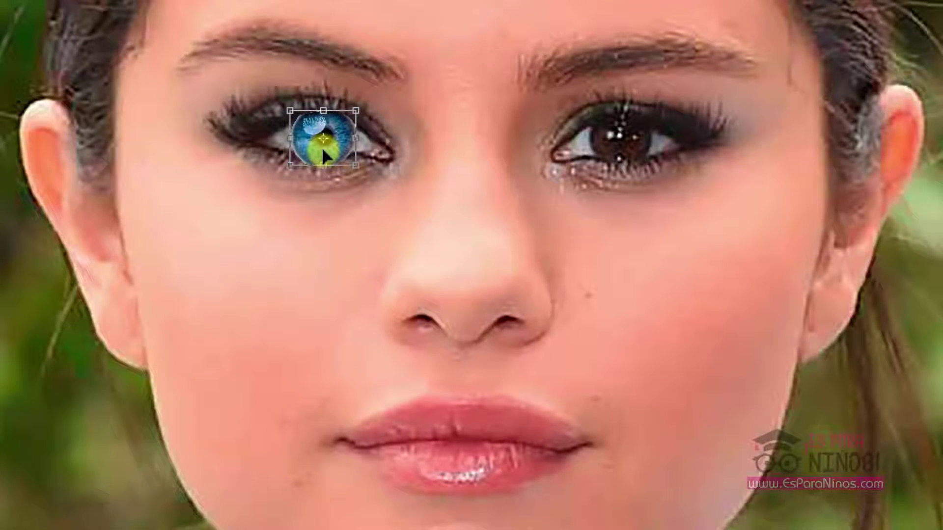
key("Return")
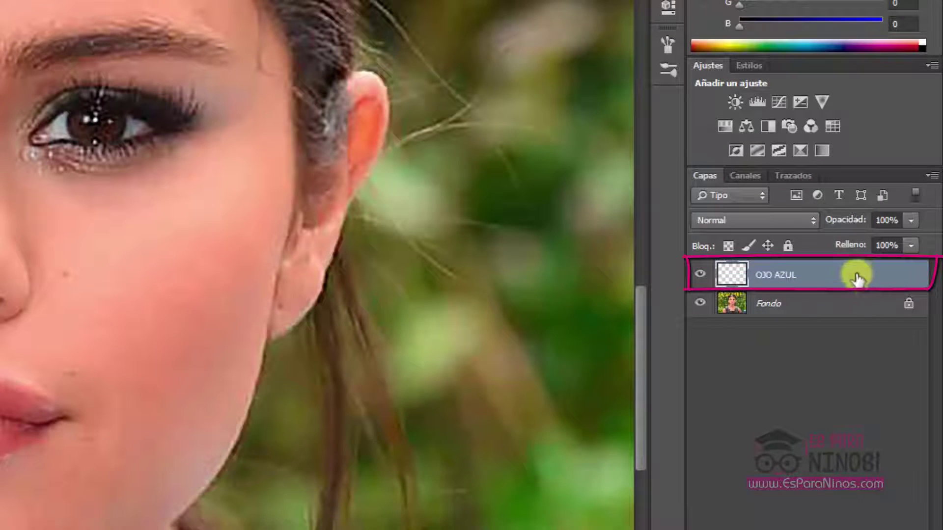
Step: Duplicate OJO AZUL as OJO AZUL copia and move the copy over her other eye
right_click(854, 270)
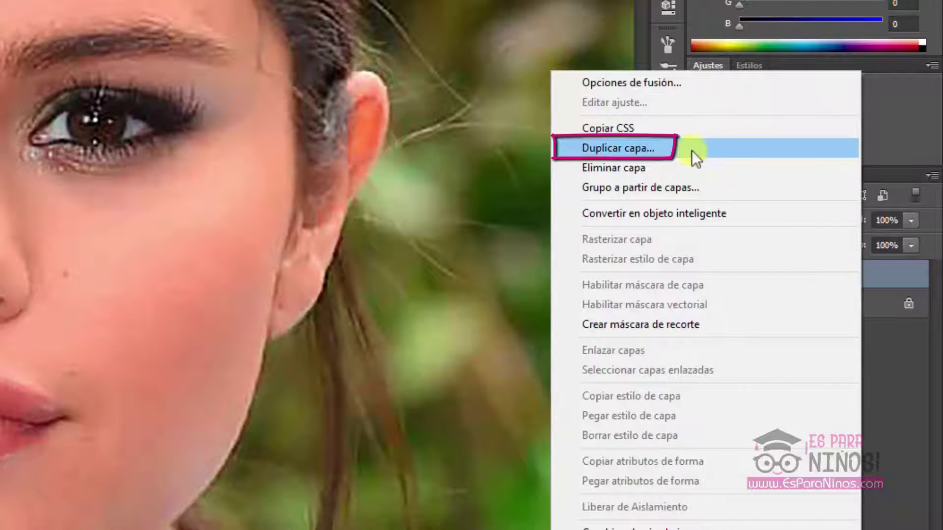
left_click(691, 151)
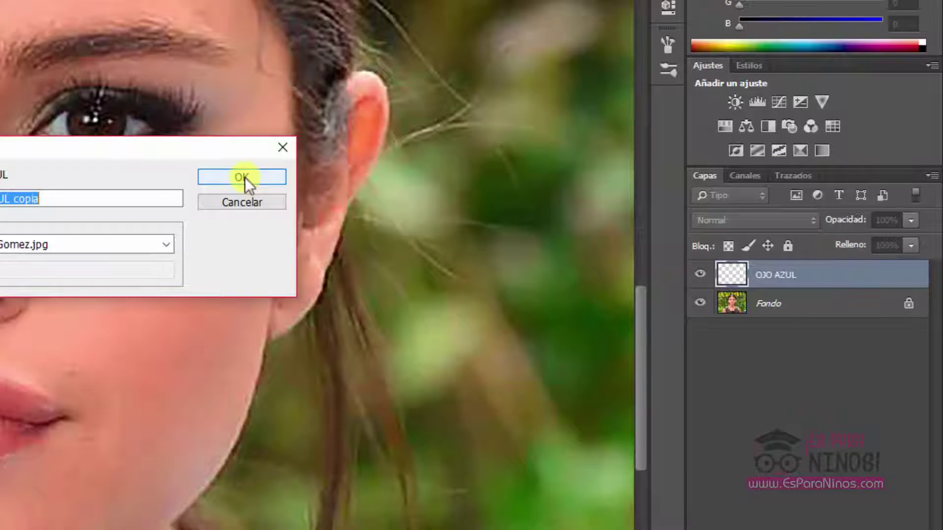
left_click(245, 178)
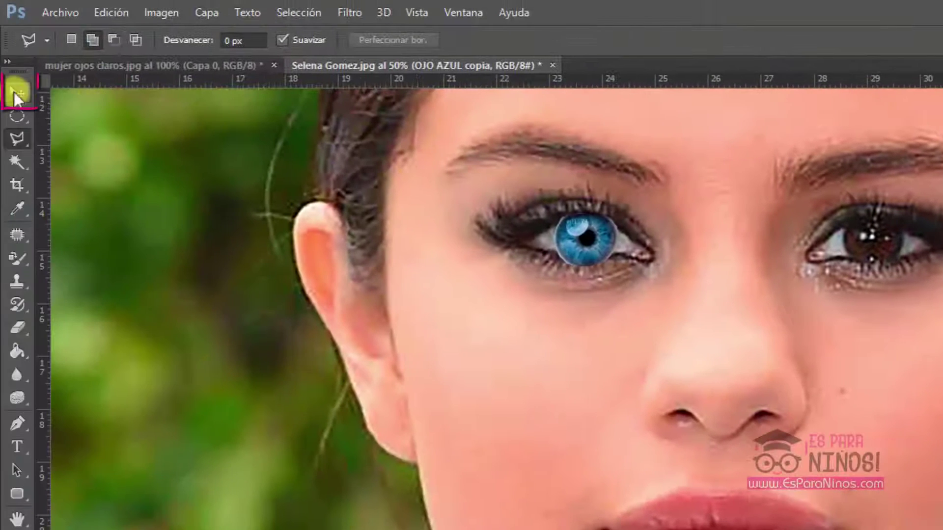
left_click(13, 93)
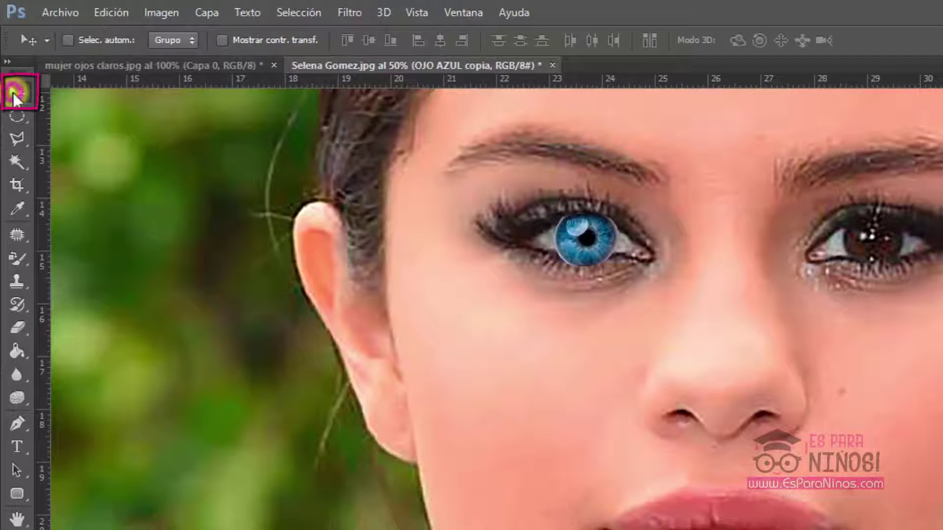
left_click_drag(584, 238, 879, 248)
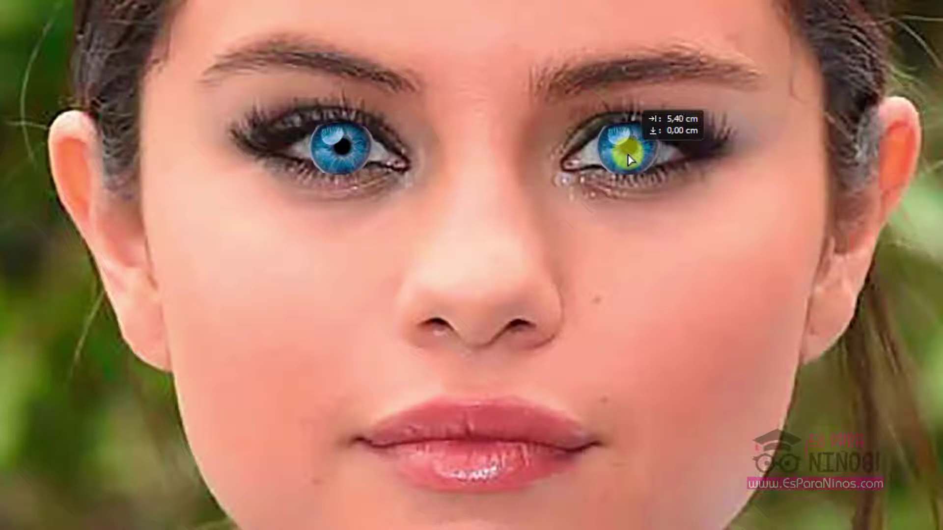
left_click_drag(641, 150, 630, 159)
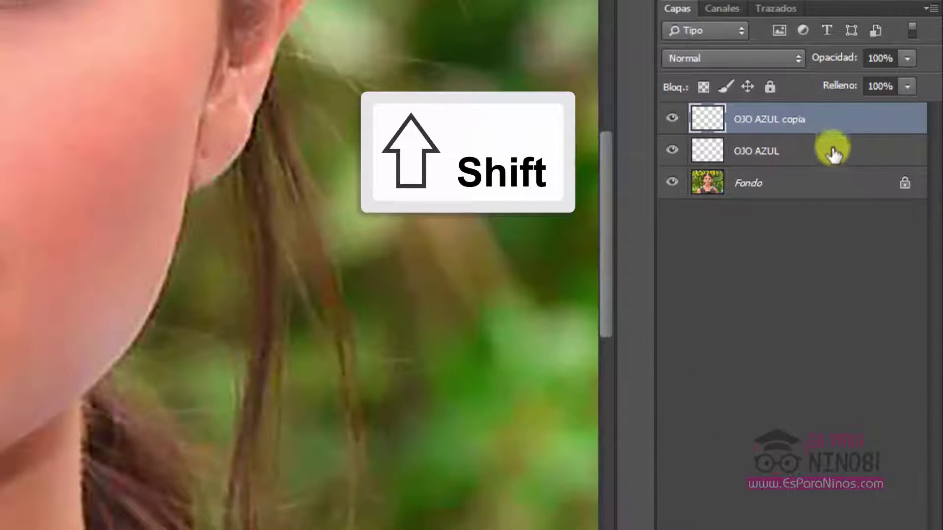
Step: Select both blue iris layers and merge them with Combinar capas into OJO AZUL copia
left_click(835, 158, "shift")
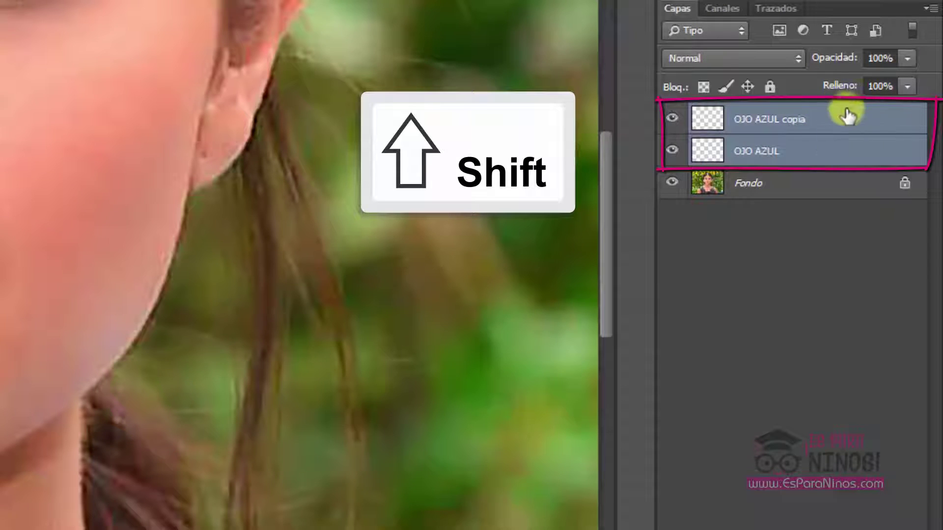
right_click(854, 121)
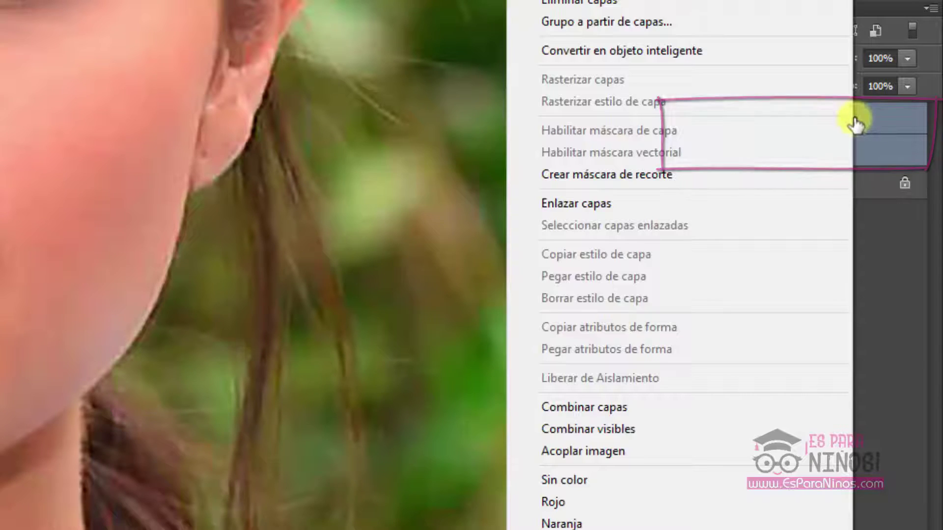
left_click(635, 402)
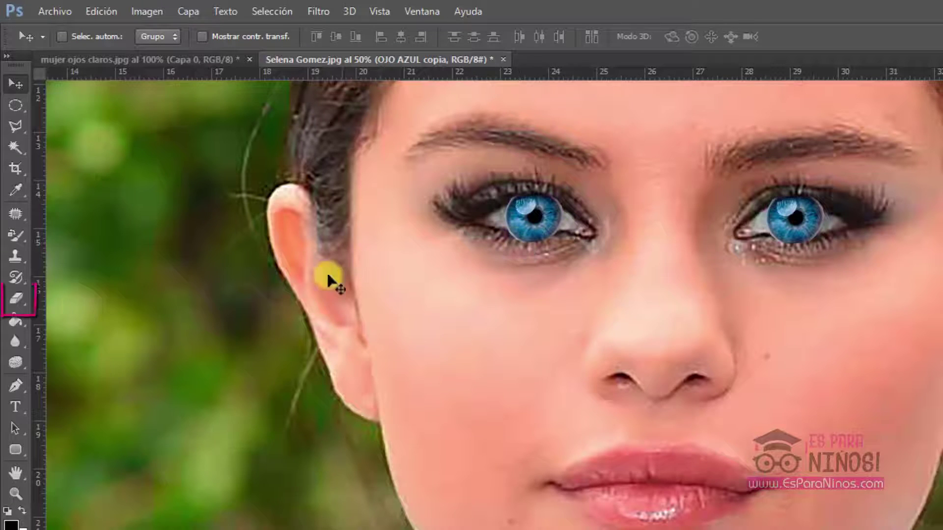
Step: Switch to the Eraser with a soft 45 px brush
left_click(16, 298)
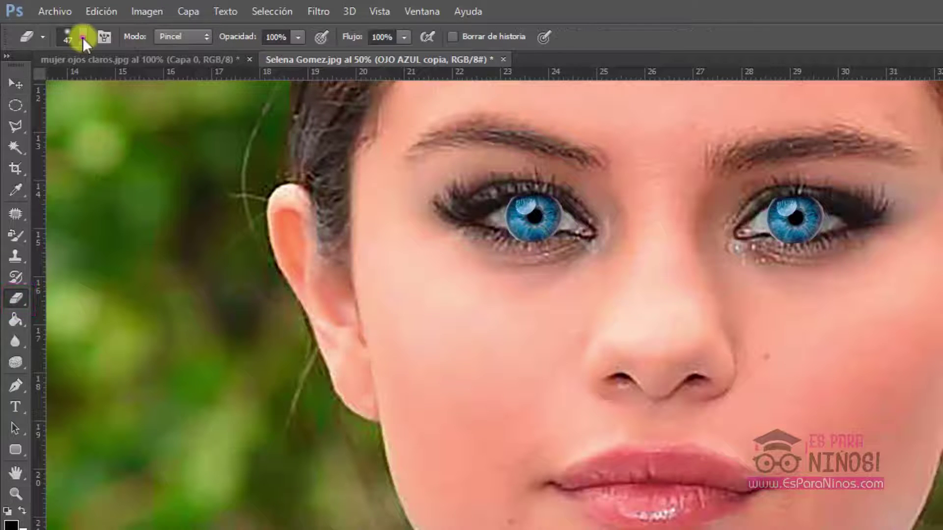
left_click(82, 37)
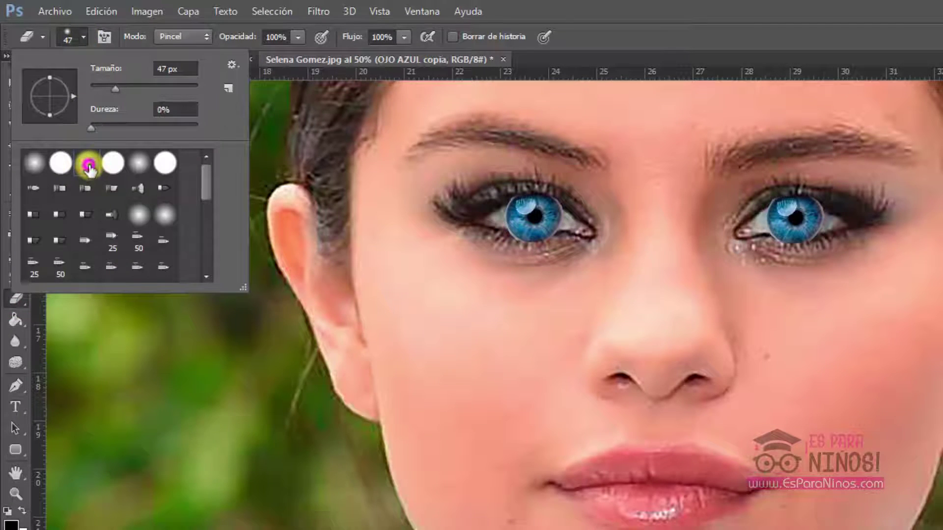
left_click_drag(115, 88, 114, 88)
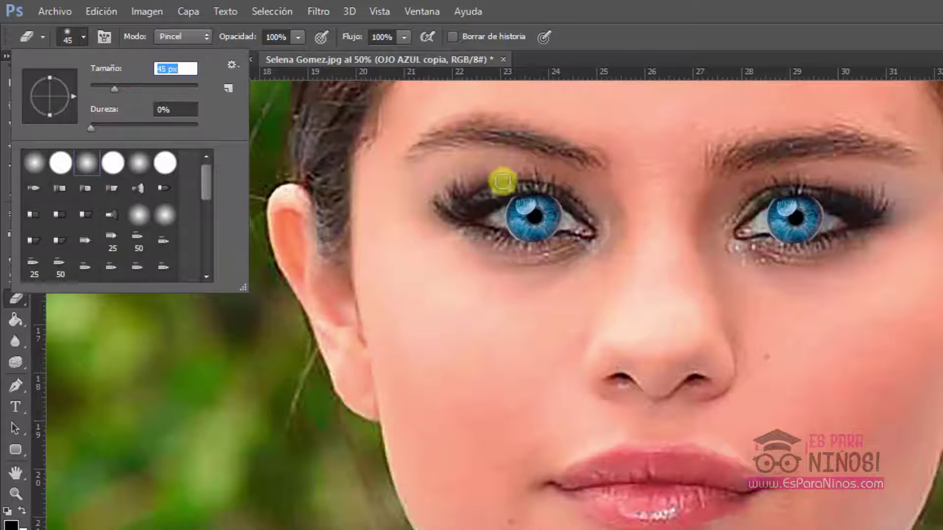
left_click(509, 194)
Step: Erase the blue spilling over the left eye's upper and lower lids, undoing one stroke
mouse_move(550, 191)
left_mouse_down()
mouse_move(562, 195)
mouse_move(506, 195)
mouse_move(558, 192)
left_mouse_up()
mouse_move(510, 242)
left_mouse_down()
mouse_move(554, 247)
mouse_move(546, 244)
left_mouse_up()
key("ctrl+z")
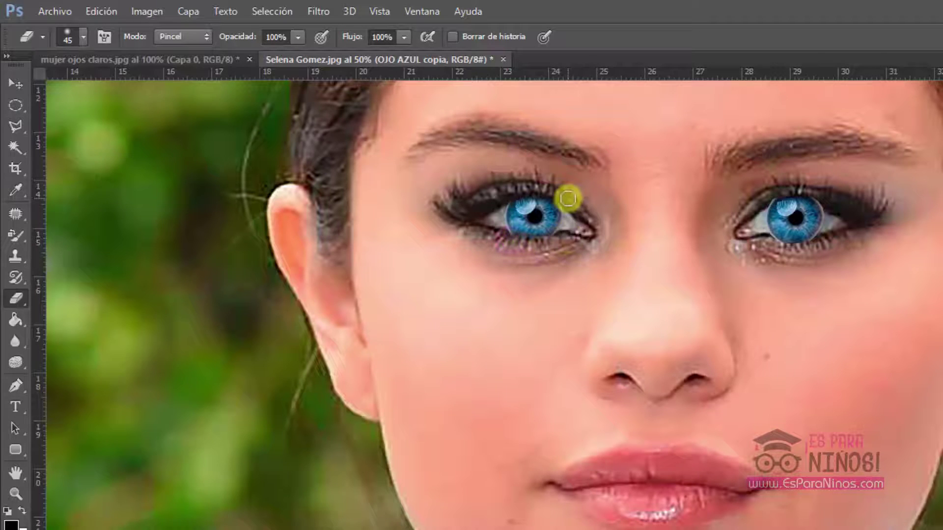
left_click_drag(565, 194, 564, 212)
left_click_drag(505, 199, 497, 227)
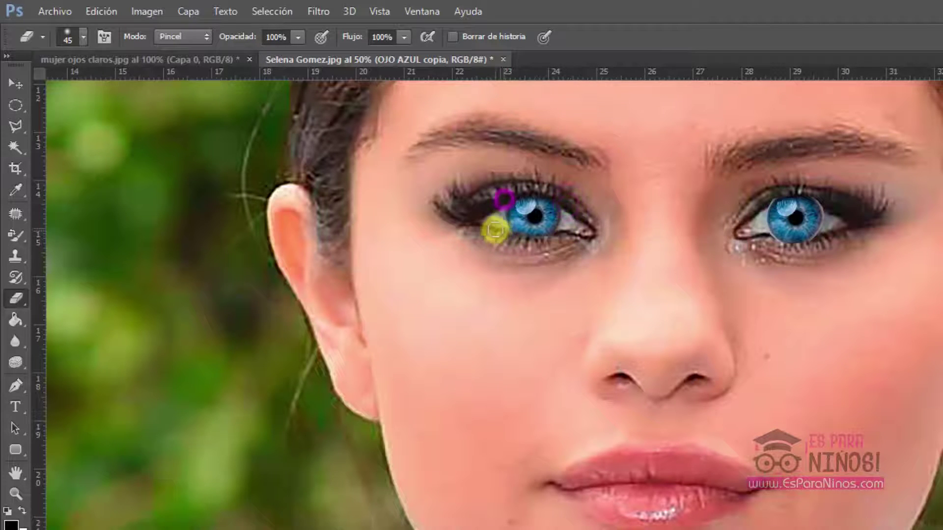
left_click_drag(529, 257, 499, 204)
left_click(513, 193)
Step: Erase the blue along the right eye's lids and outer edge, then view the whole face
mouse_move(764, 201)
left_mouse_down()
mouse_move(822, 194)
mouse_move(825, 240)
mouse_move(828, 202)
left_mouse_up()
left_click(829, 208)
mouse_move(761, 201)
left_mouse_down()
mouse_move(771, 242)
mouse_move(776, 195)
left_mouse_up()
key("ctrl+0")
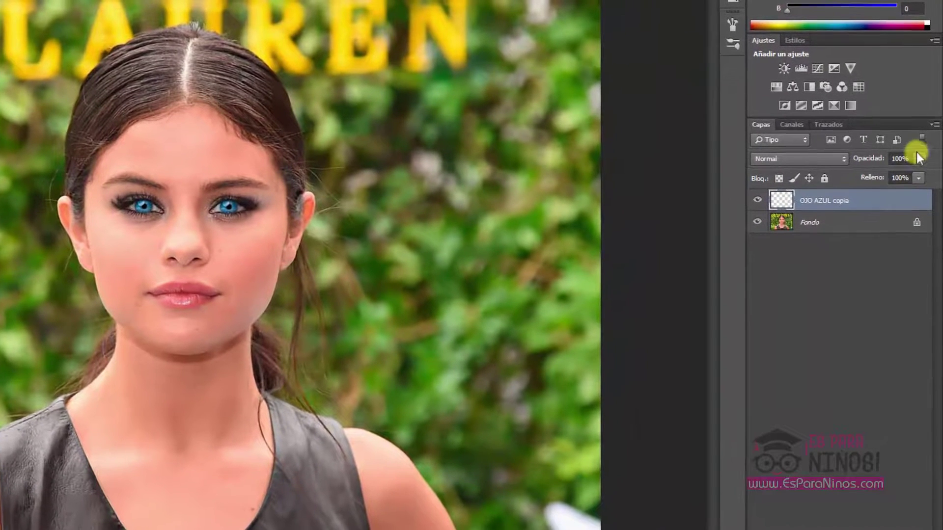
Step: Lower the OJO AZUL copia layer opacity to roughly 65–68% to soften the blue irises
left_click(918, 158)
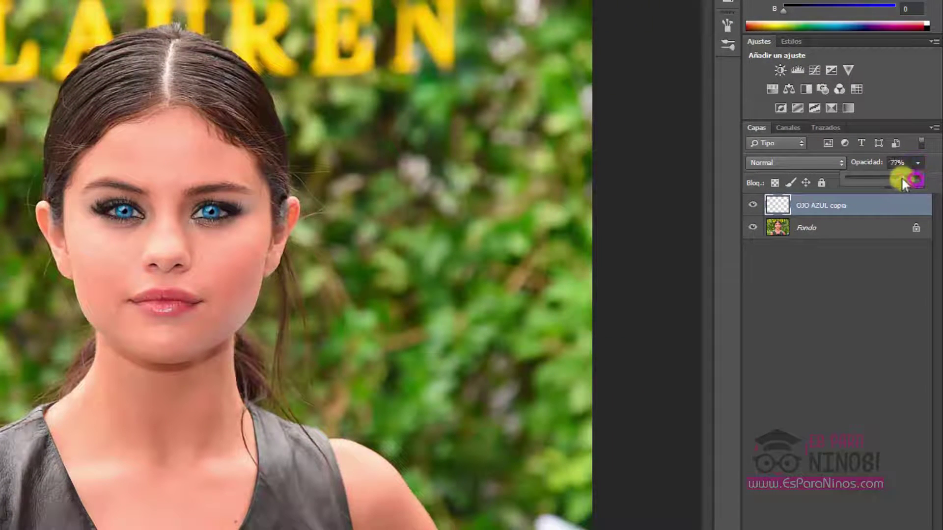
left_click_drag(894, 176, 894, 177)
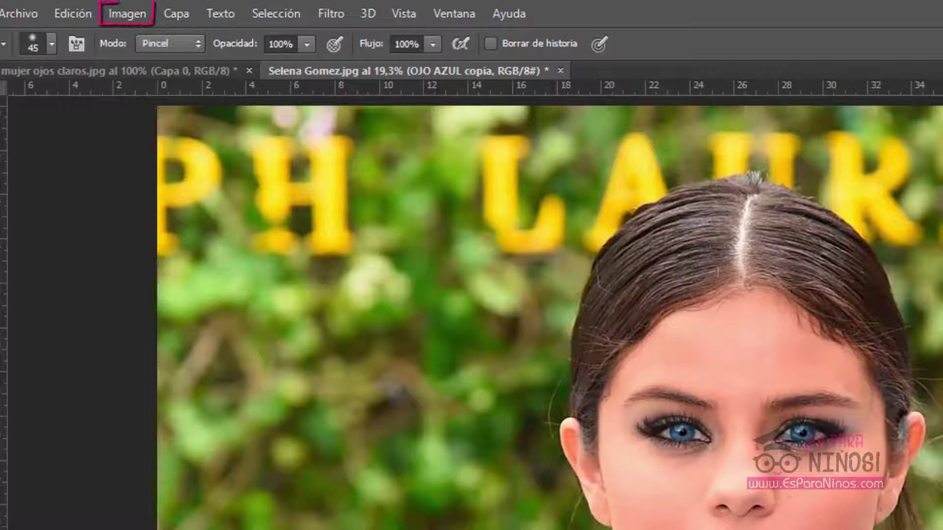
Step: Apply Tono/saturación with Tono -180 and Saturación -100 to make the irises grey
left_click(127, 13)
mouse_move(138, 64)
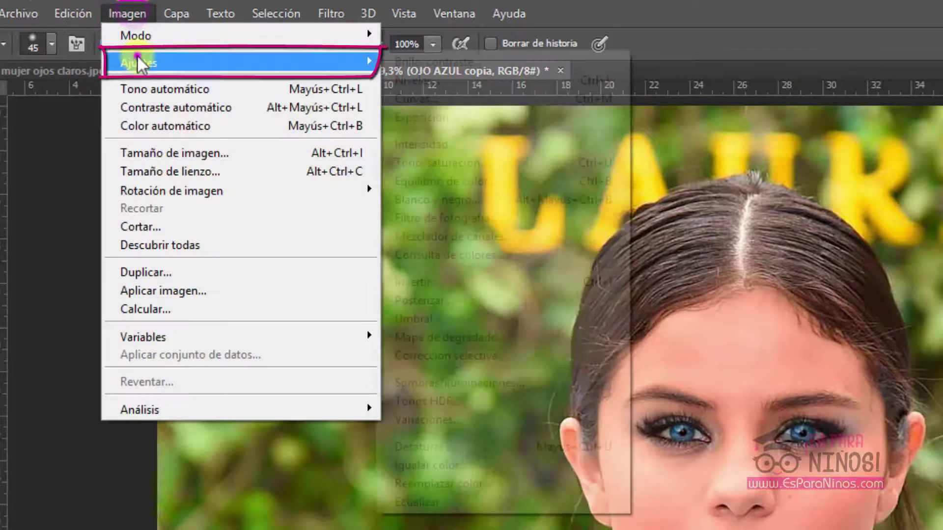
left_click(435, 162)
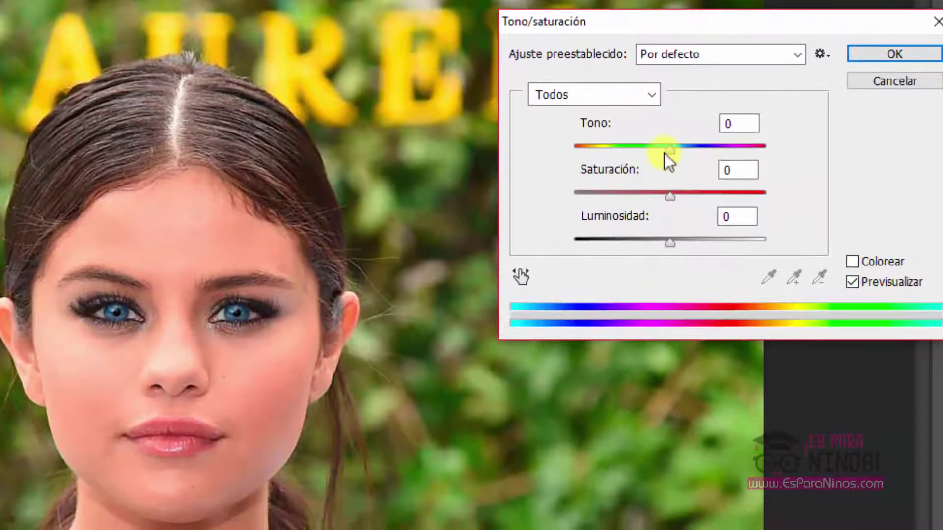
mouse_move(658, 143)
left_mouse_down()
mouse_move(595, 146)
mouse_move(601, 157)
mouse_move(558, 152)
left_mouse_up()
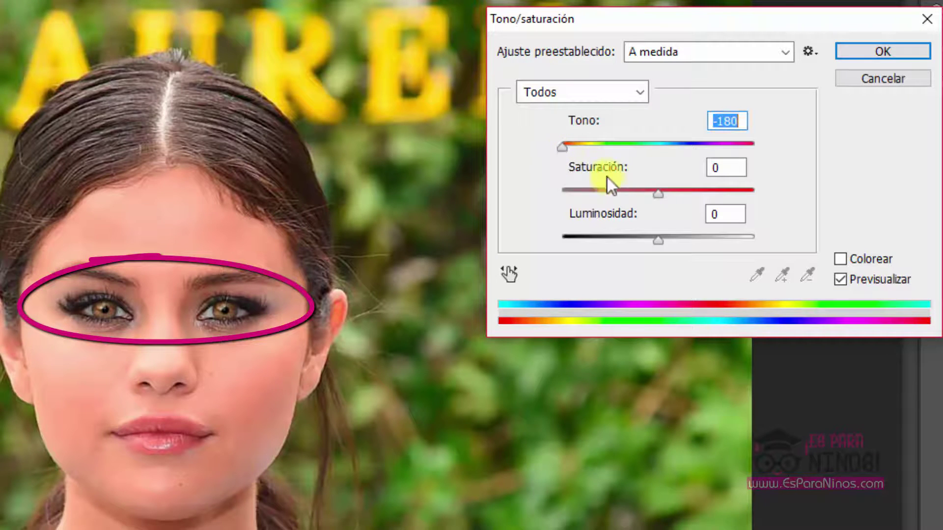
mouse_move(656, 194)
left_mouse_down()
mouse_move(567, 189)
mouse_move(624, 196)
mouse_move(610, 196)
left_mouse_up()
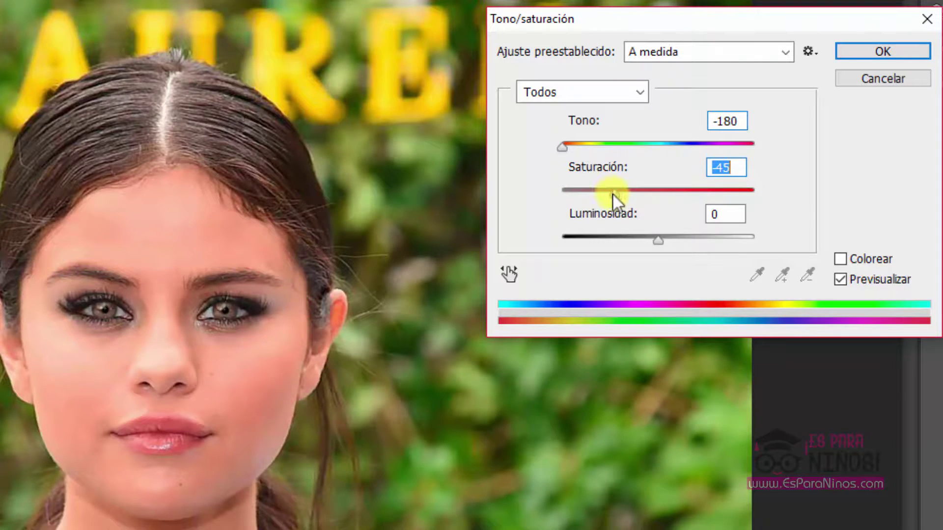
left_click_drag(614, 194, 555, 188)
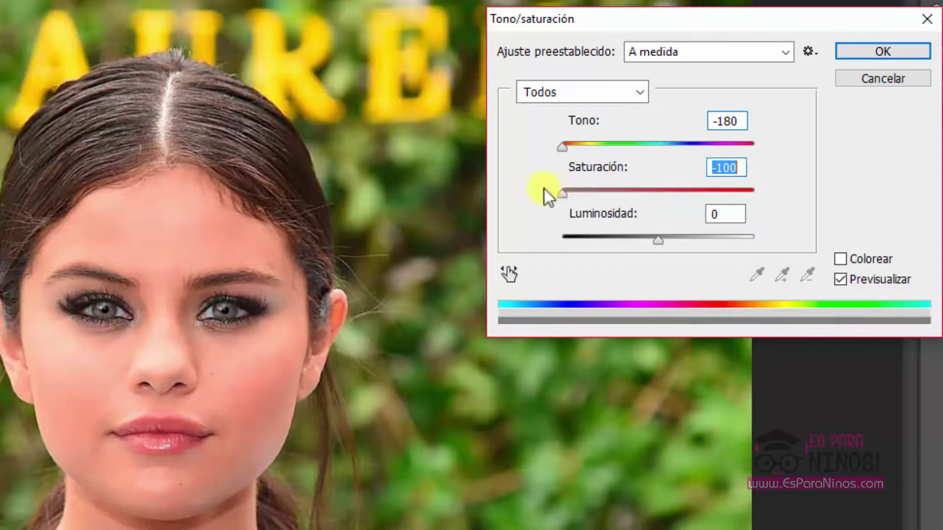
left_click(853, 52)
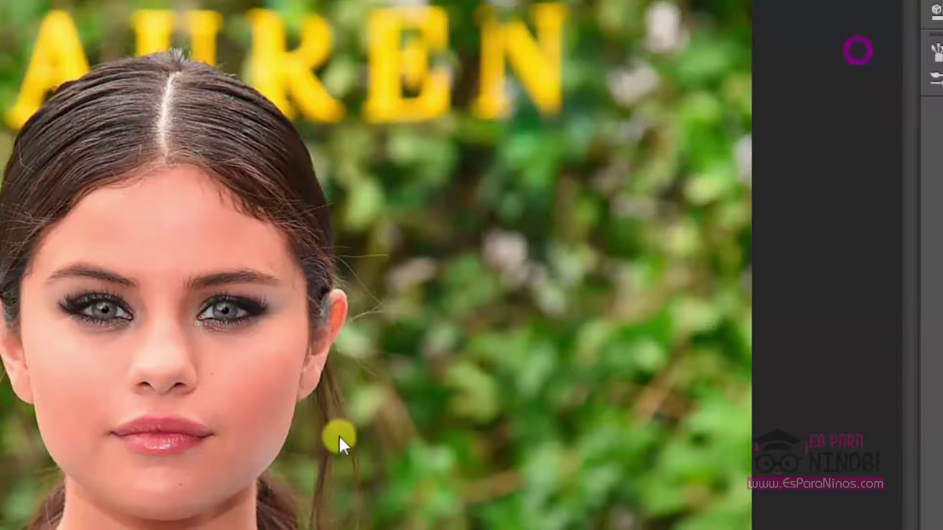